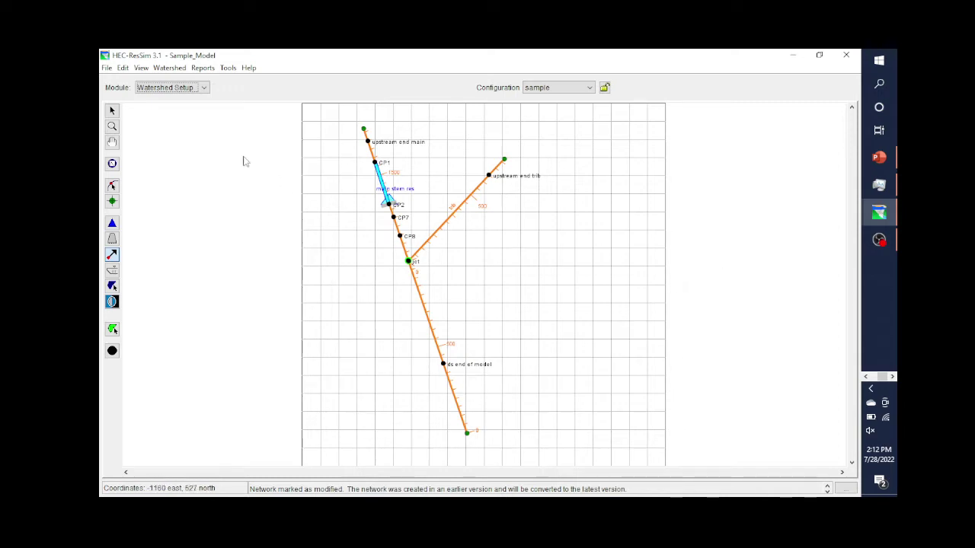
Step: Keep the Watershed Setup module active and check the HEC-ResSim Setup outline in PowerPoint before returning to HEC-ResSim
left_click(204, 89)
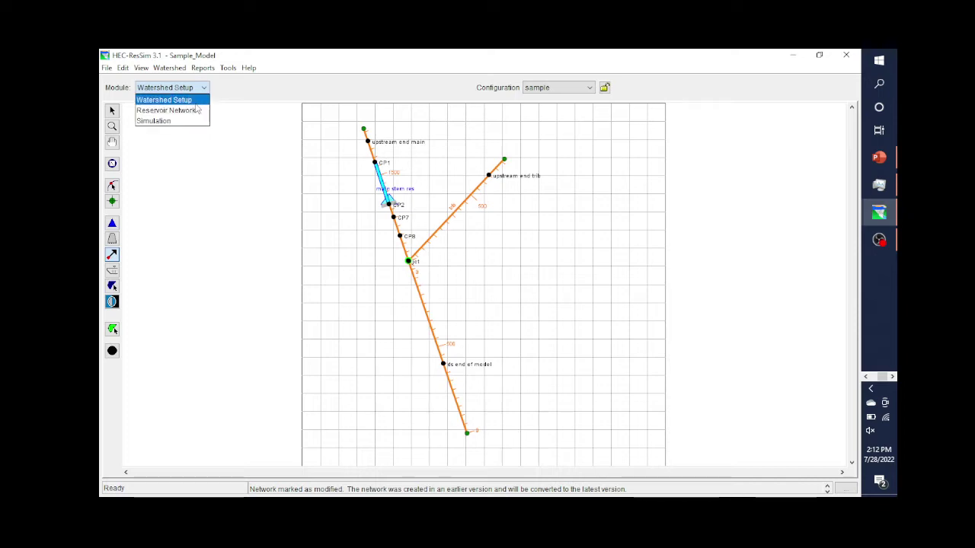
left_click(195, 100)
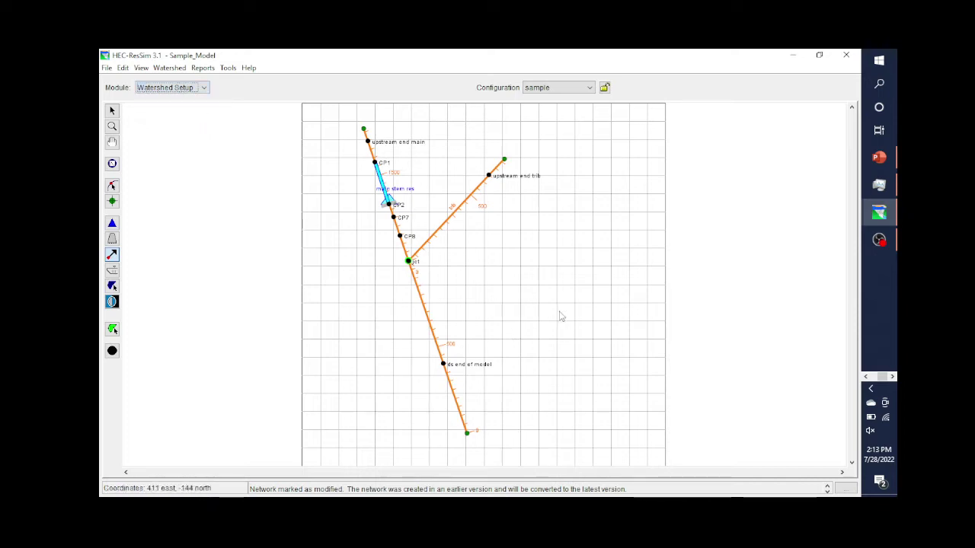
left_click(878, 159)
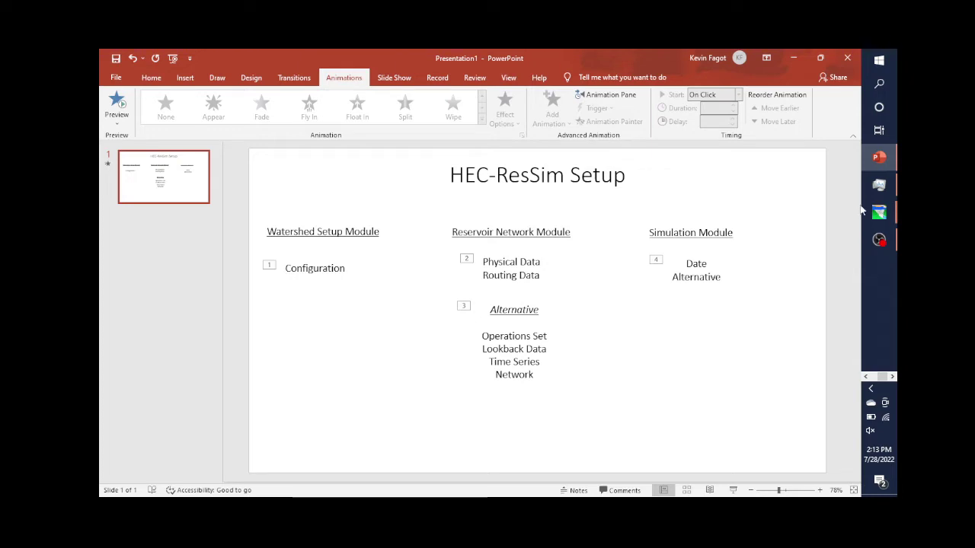
mouse_move(877, 213)
left_click(800, 124)
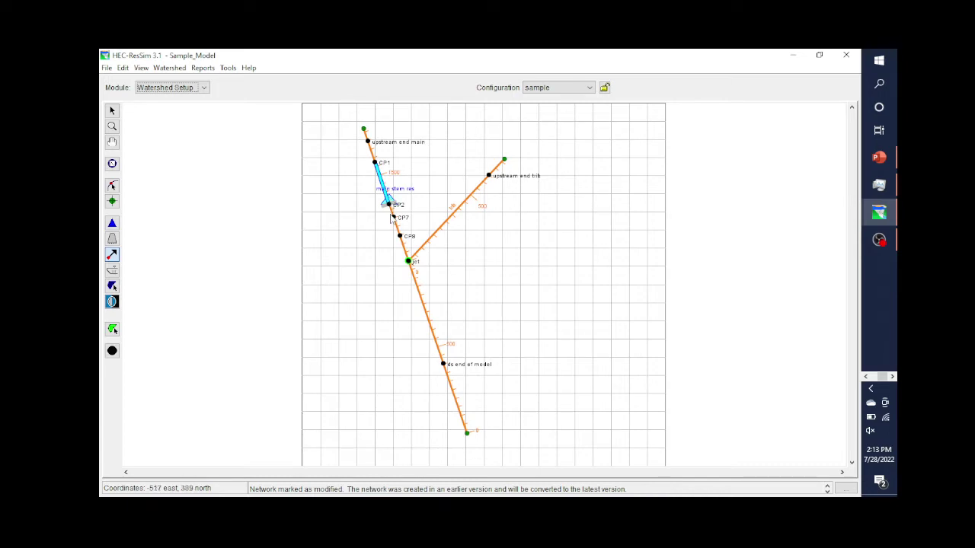
Step: Examine the main stem reservoir, its computation points and the tributary on the stream alignment of the sample configuration
left_click(400, 235)
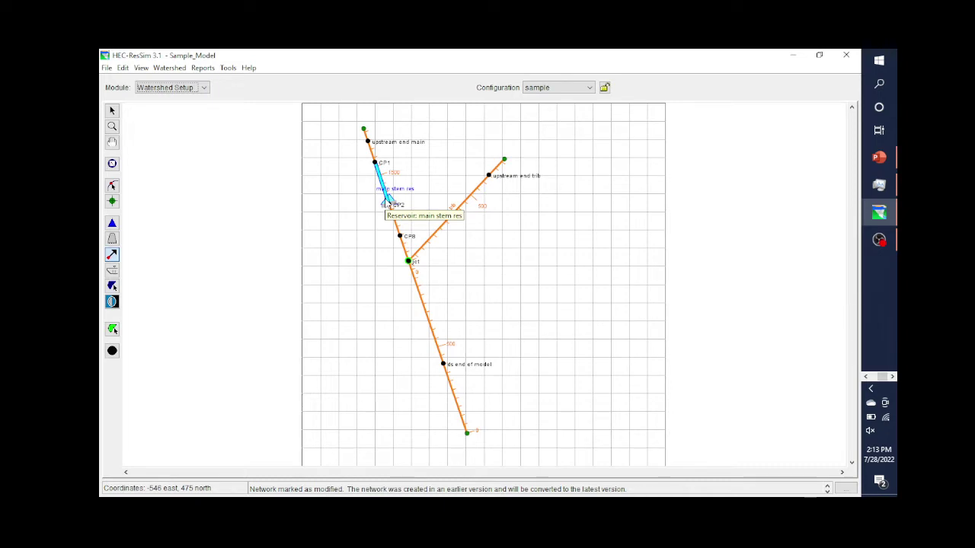
left_click(112, 256)
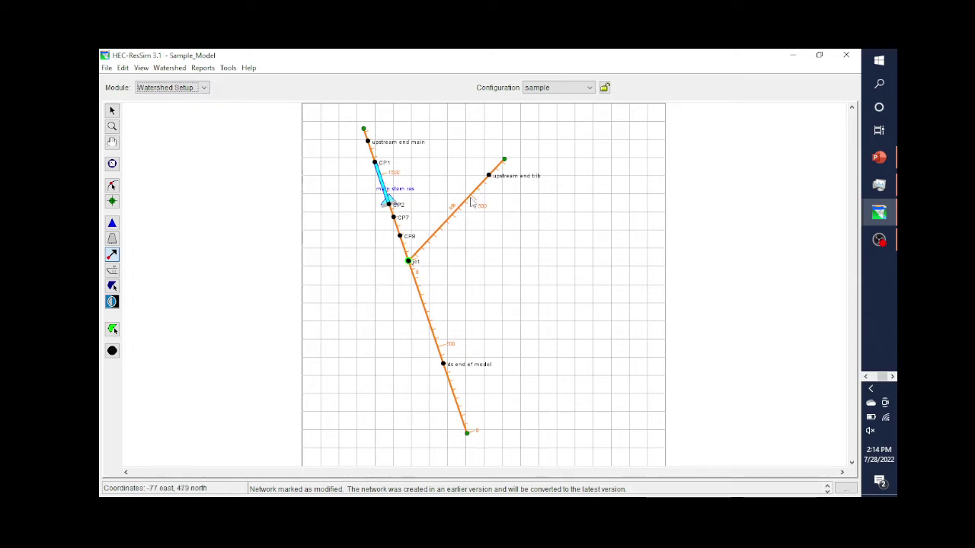
mouse_move(448, 227)
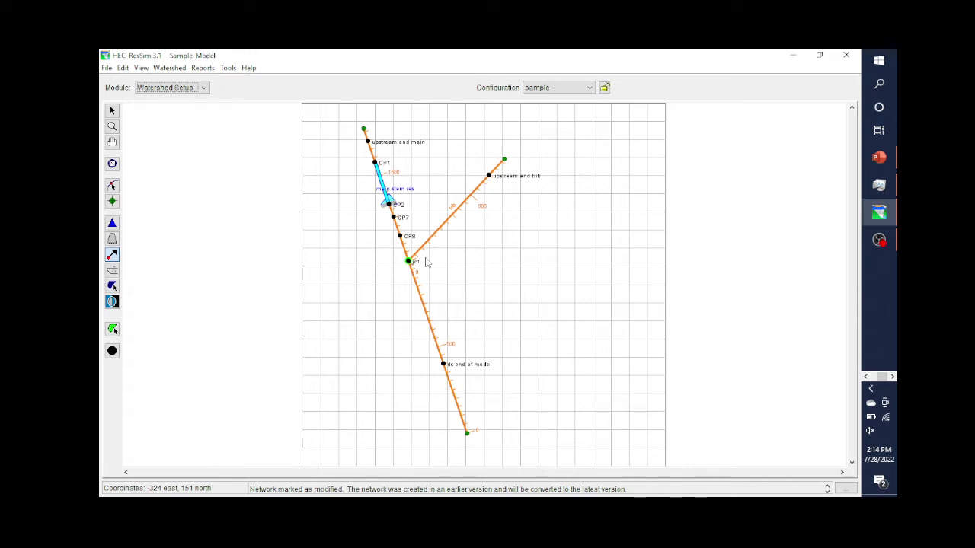
Step: Switch to the Reservoir Network module and check its entries on the PowerPoint setup slide before returning to HEC-ResSim
left_click(204, 88)
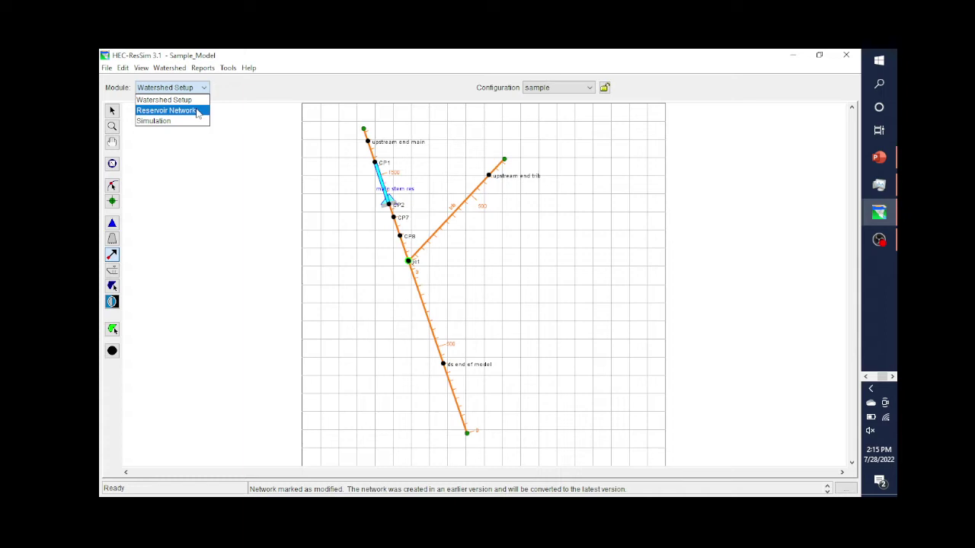
left_click(196, 112)
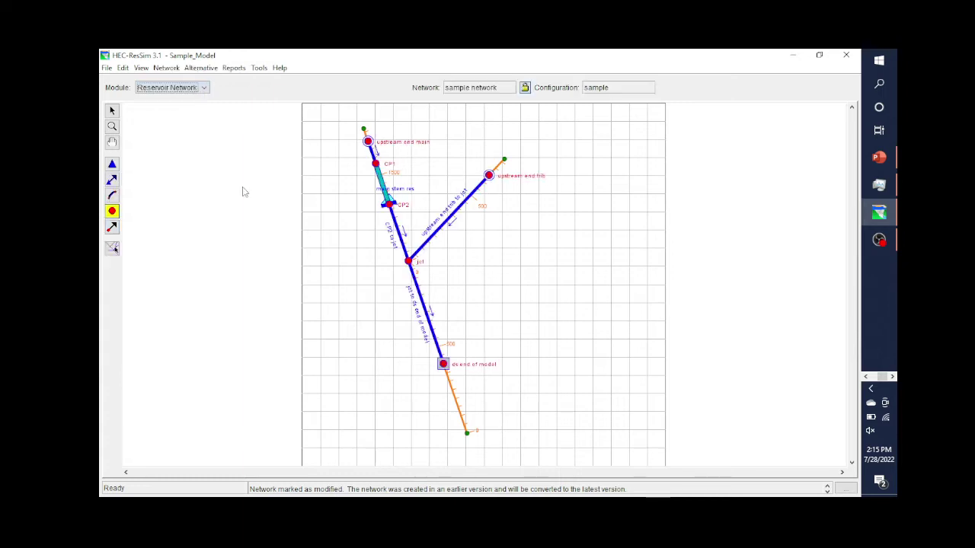
left_click(879, 158)
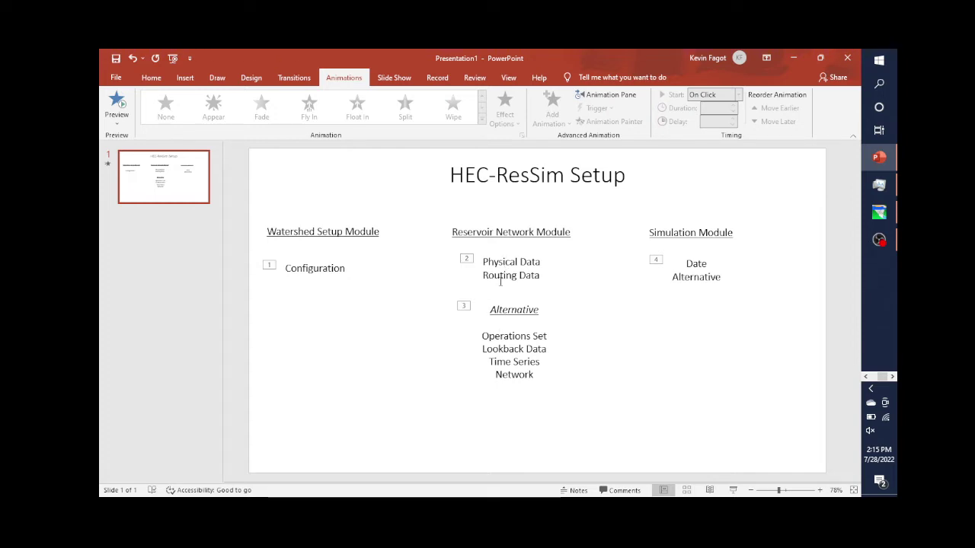
left_click(880, 216)
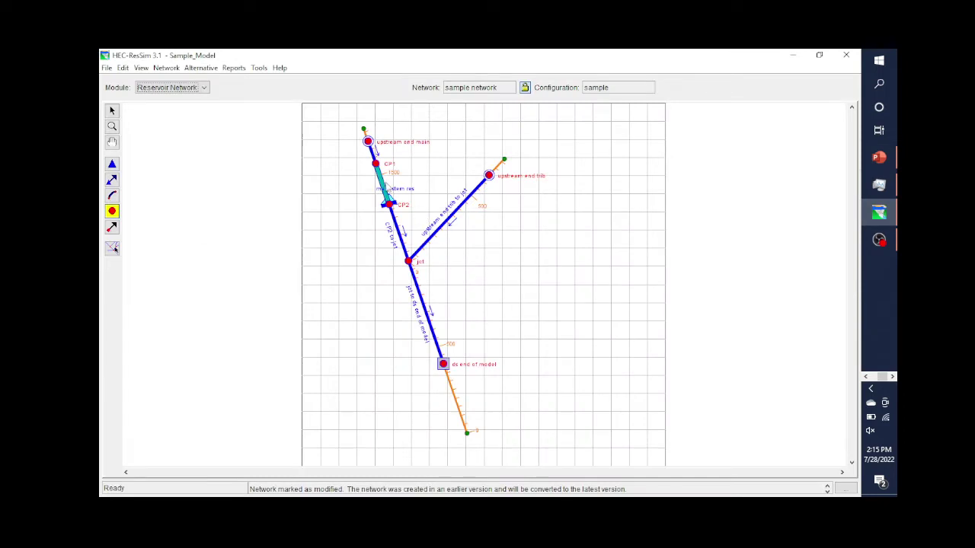
Step: Examine the physical data of main stem res, covering the Pool and Controlled Outlet tables, and close the Reservoir Editor
left_click(112, 164)
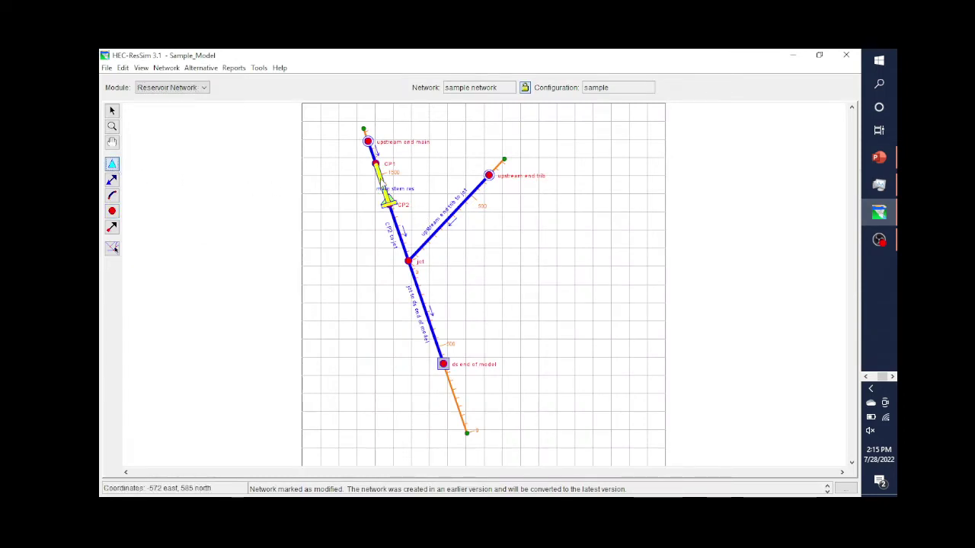
right_click(379, 181)
left_click(391, 205)
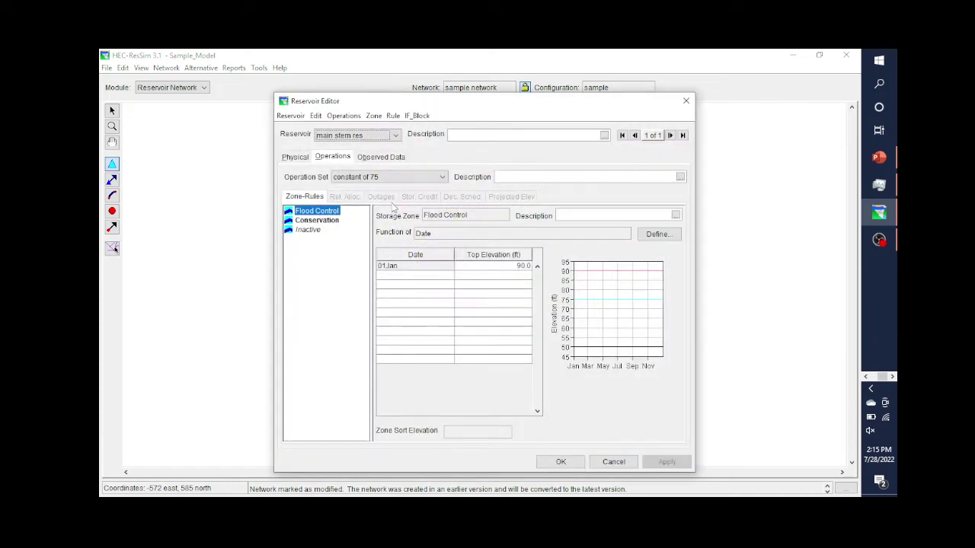
left_click(304, 158)
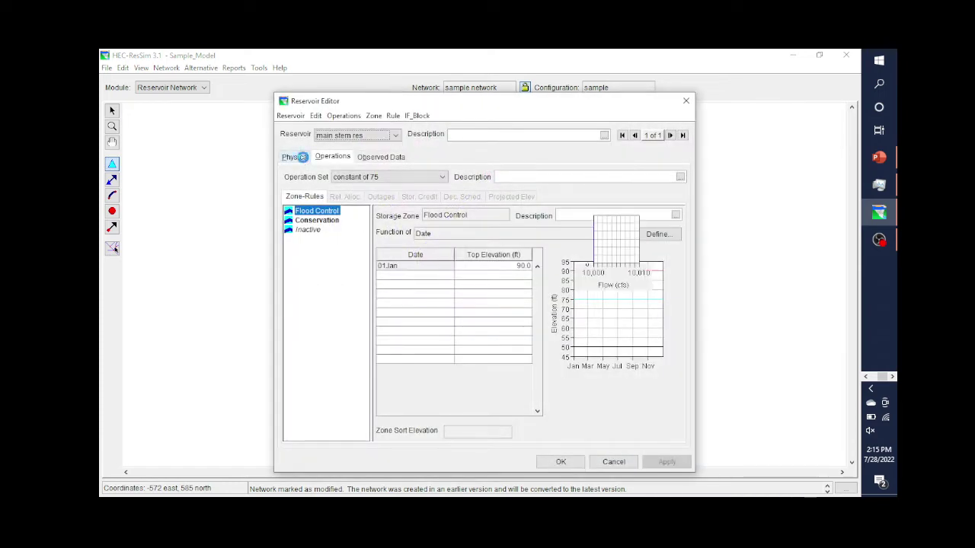
left_click(309, 180)
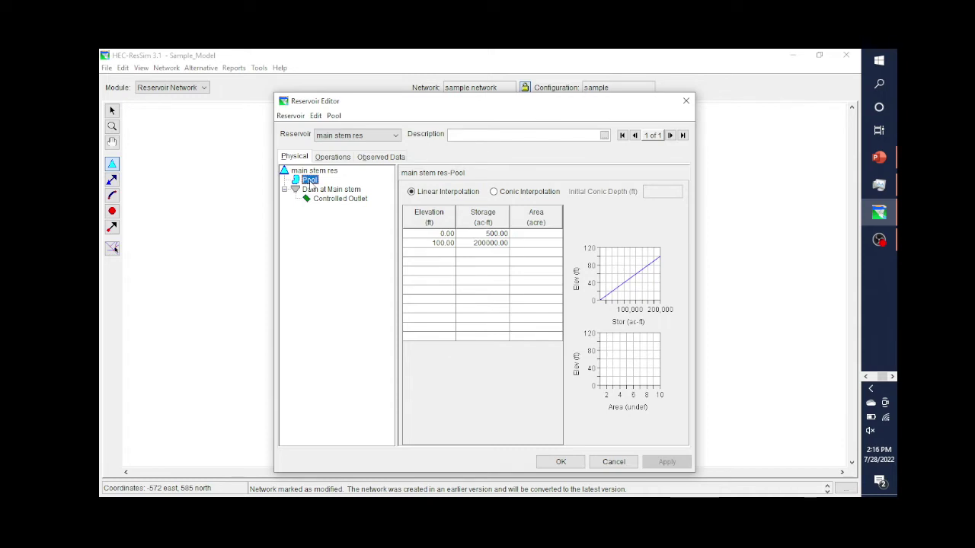
left_click(323, 202)
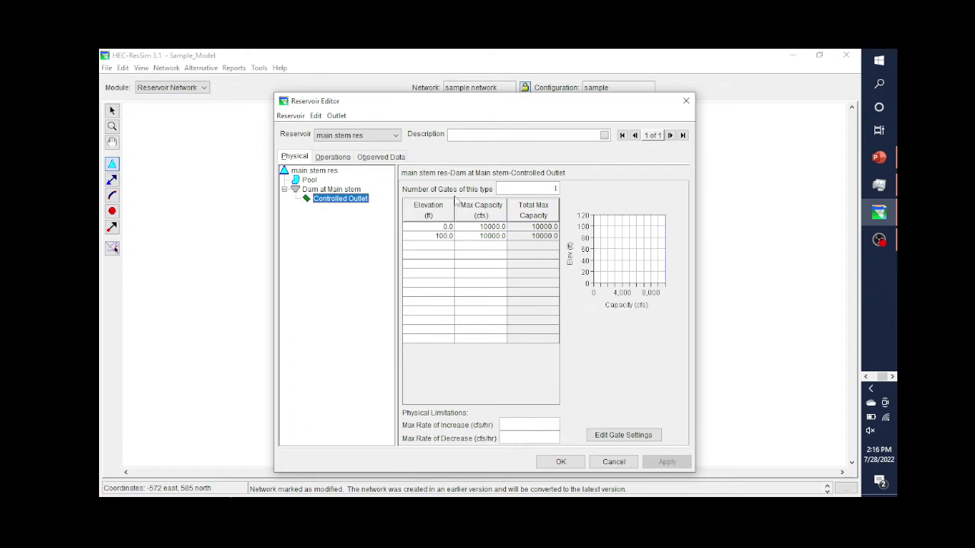
left_click(685, 101)
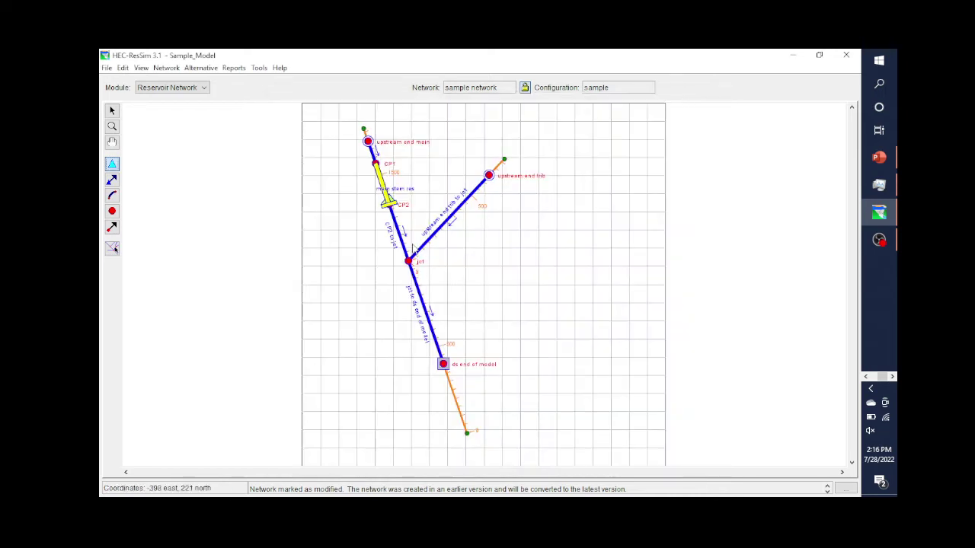
Step: Review the available routing methods for the upstream end trib to jct reach, keep Null Routing and cancel the Reach Editor
left_click(112, 195)
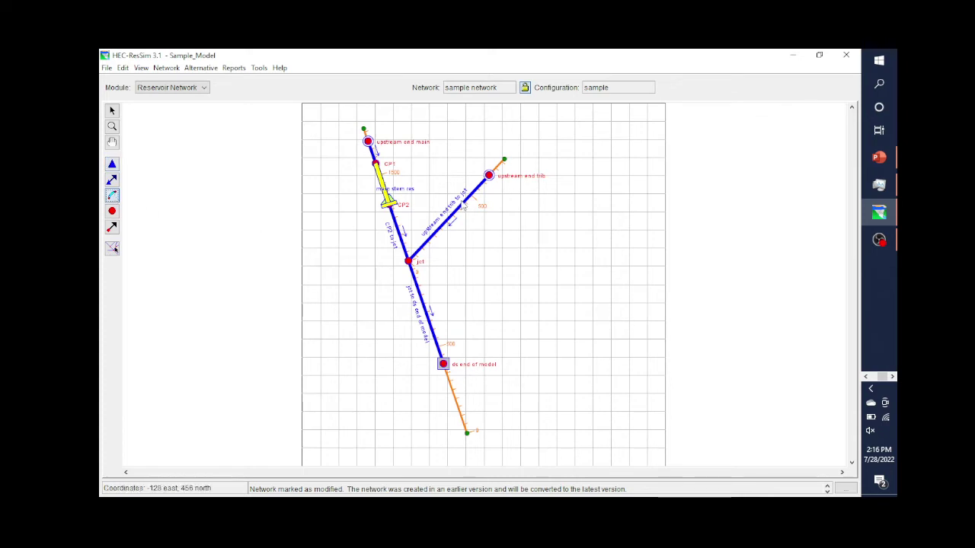
right_click(462, 204)
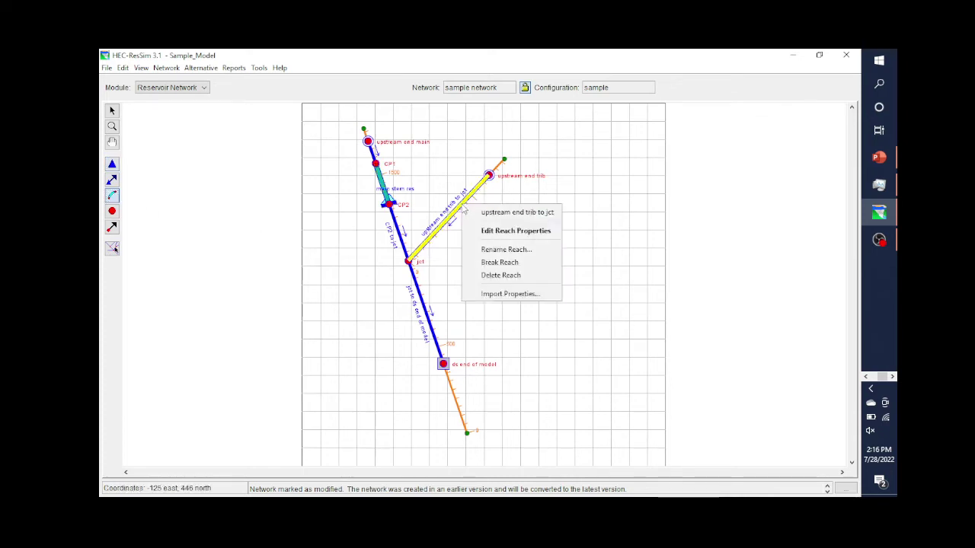
left_click(484, 231)
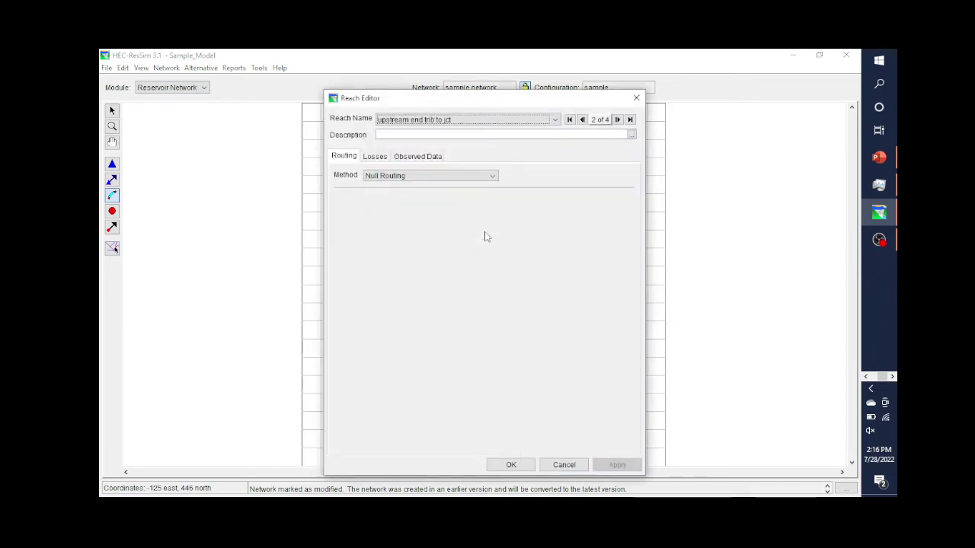
left_click(492, 179)
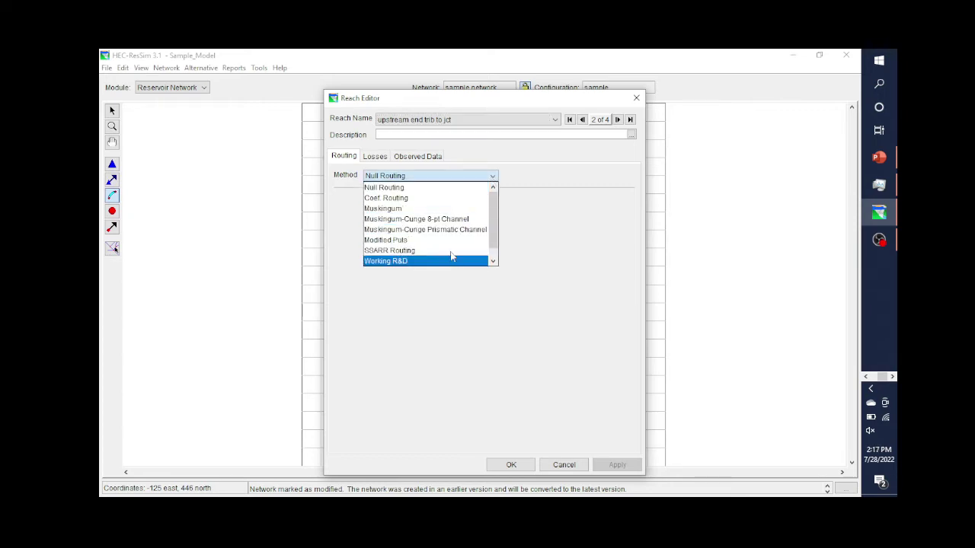
left_click(428, 191)
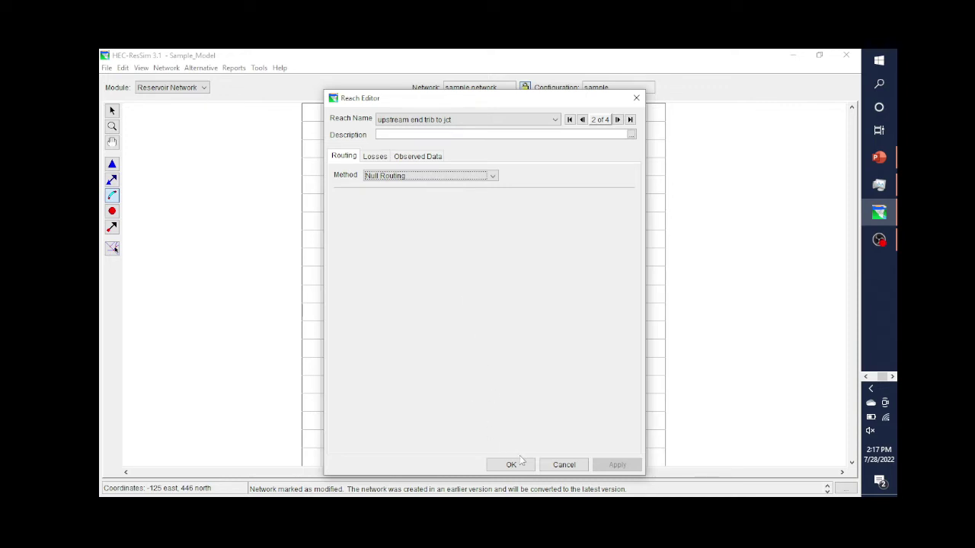
left_click(563, 465)
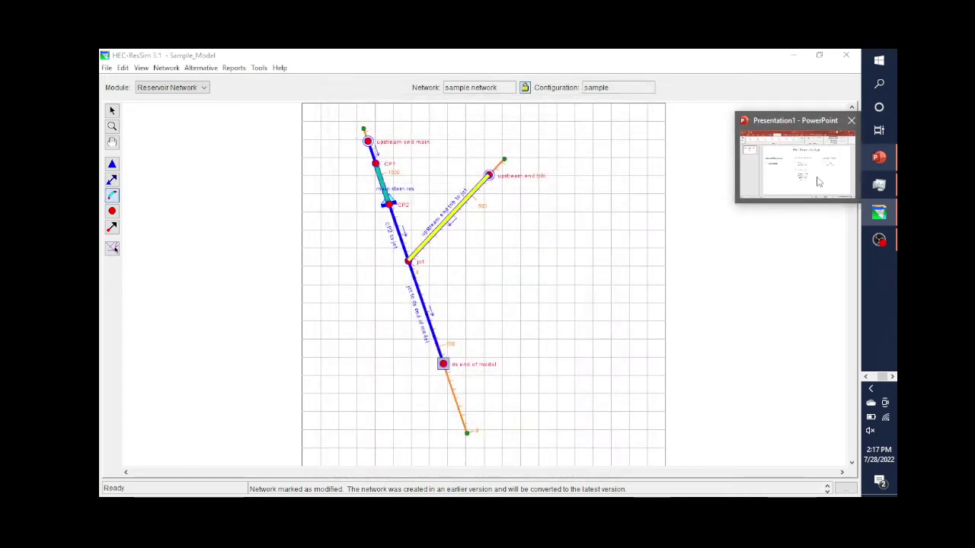
Step: Check the Alternative section of the PowerPoint slide, and in HEC-ResSim review the with rereg alternative's run control and operations settings
left_click(880, 159)
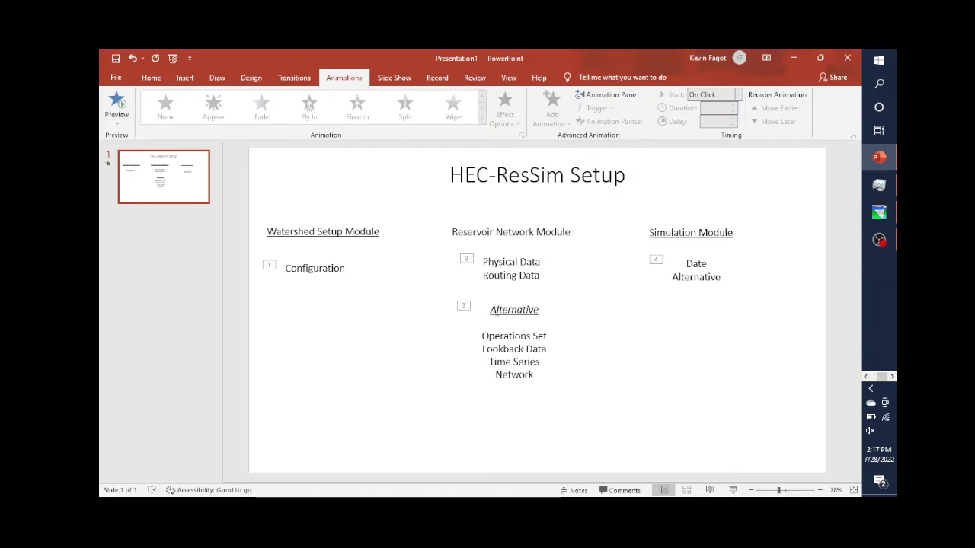
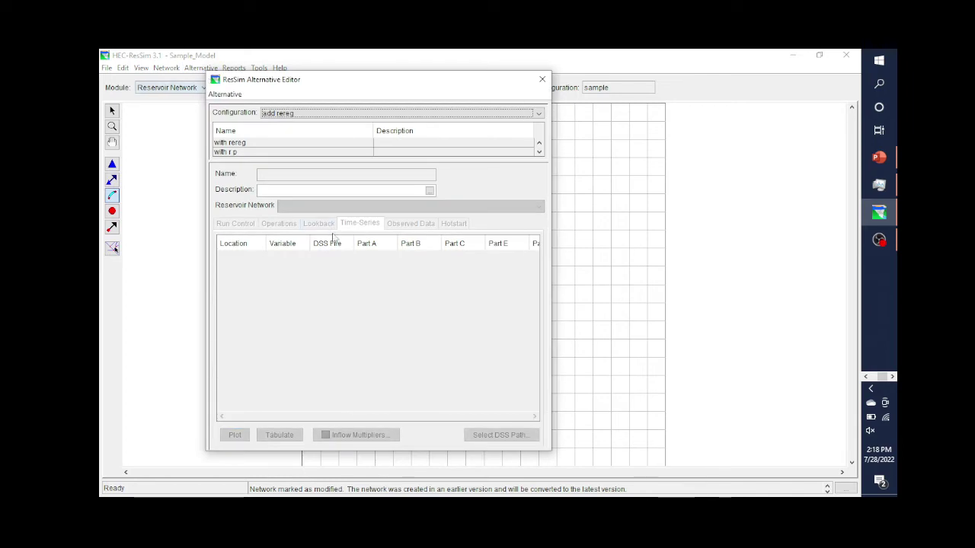
left_click(272, 142)
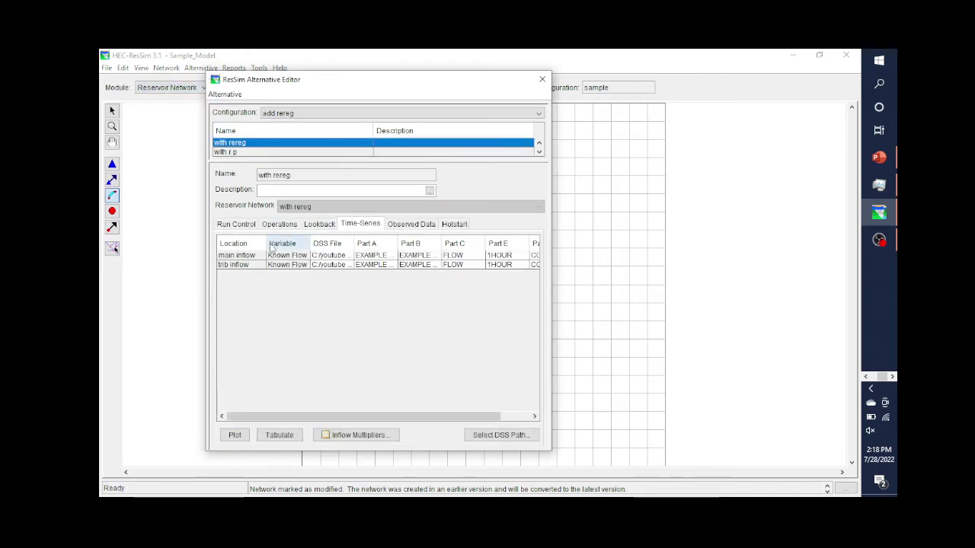
left_click(240, 226)
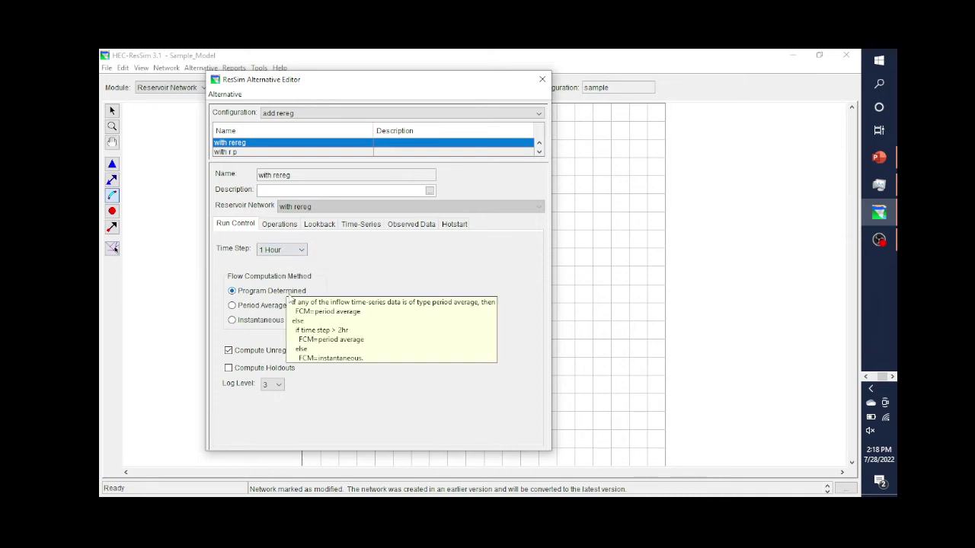
left_click(288, 226)
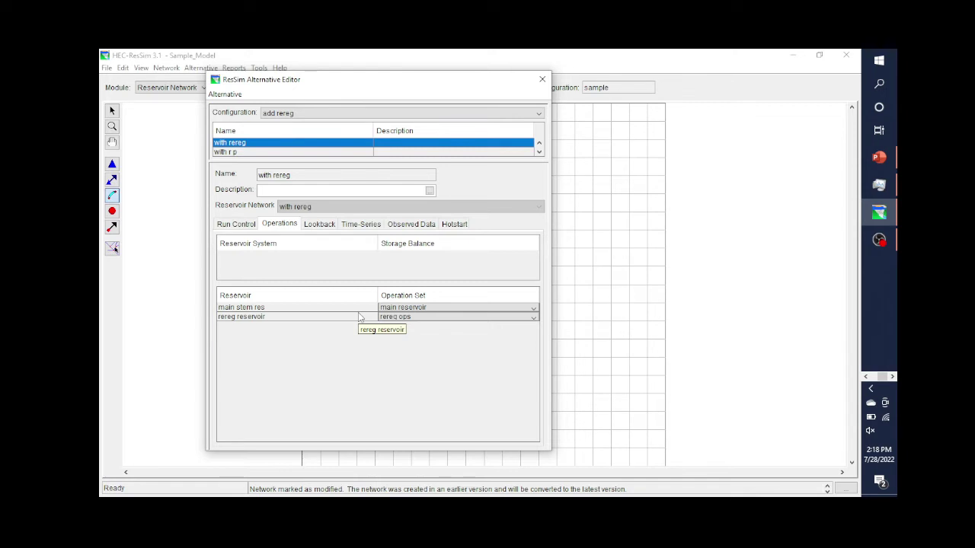
left_click(542, 80)
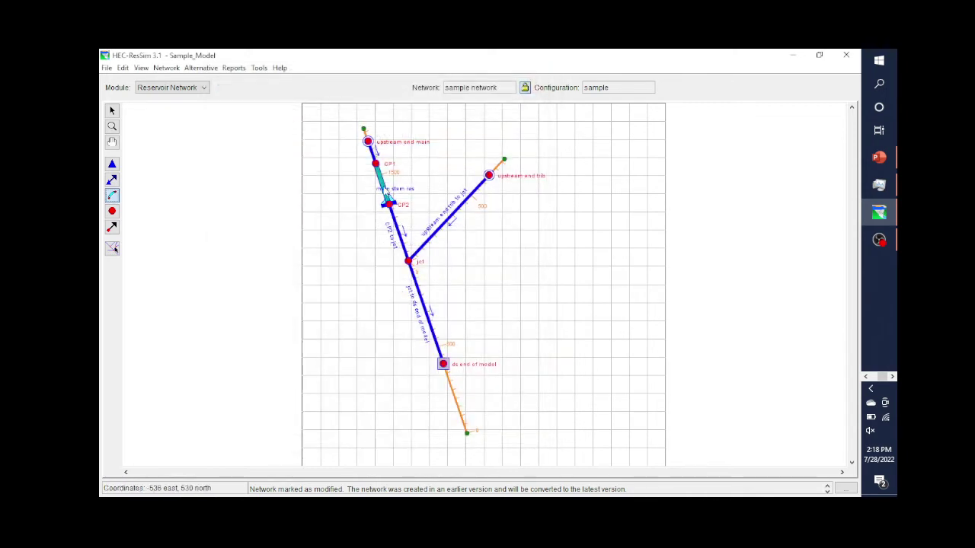
Step: Examine the Flood Control and Conservation zones of main stem res and display its specified release rules operation set
left_click(112, 164)
right_click(389, 196)
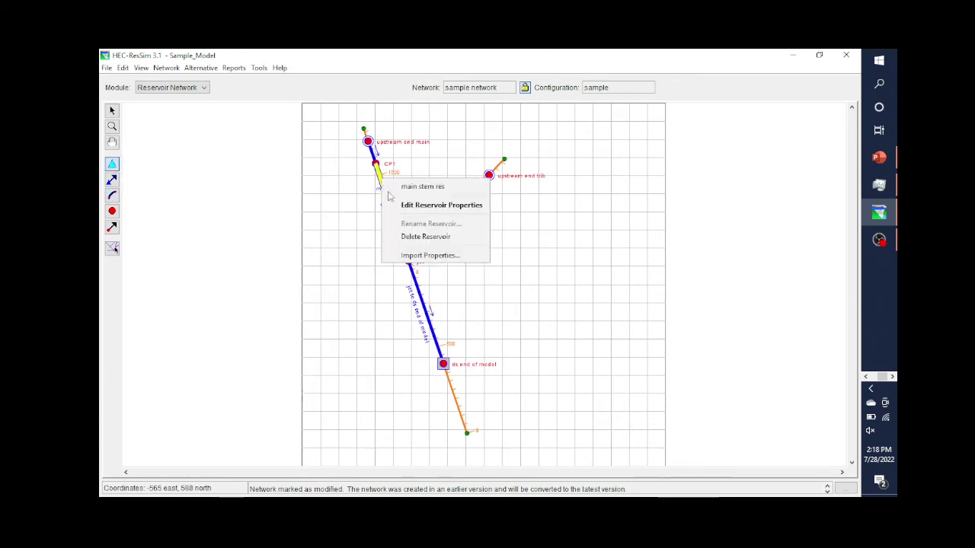
left_click(438, 205)
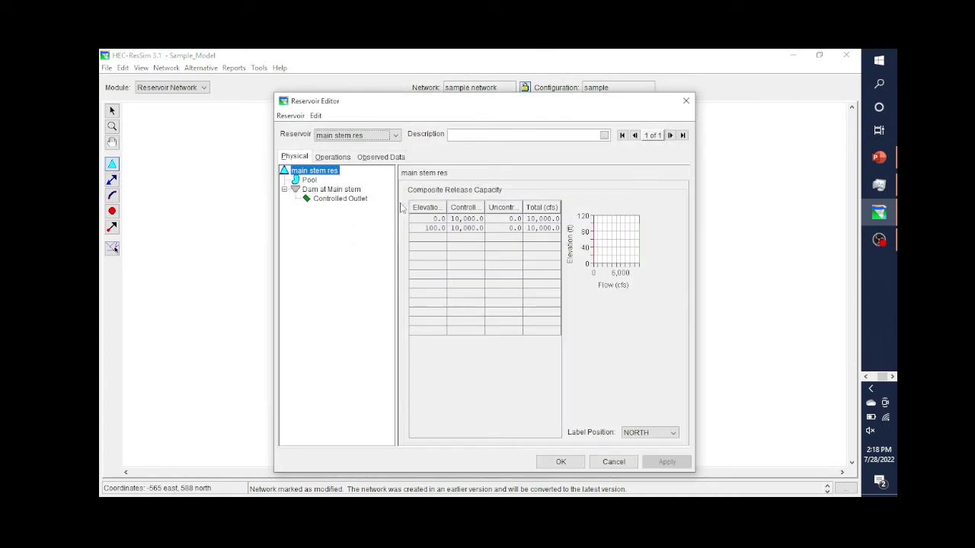
left_click(334, 158)
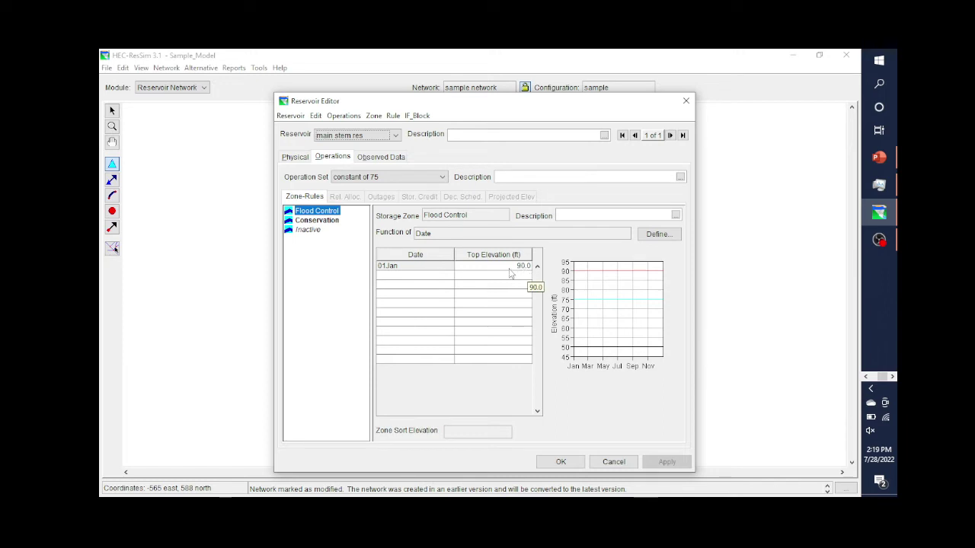
left_click(320, 221)
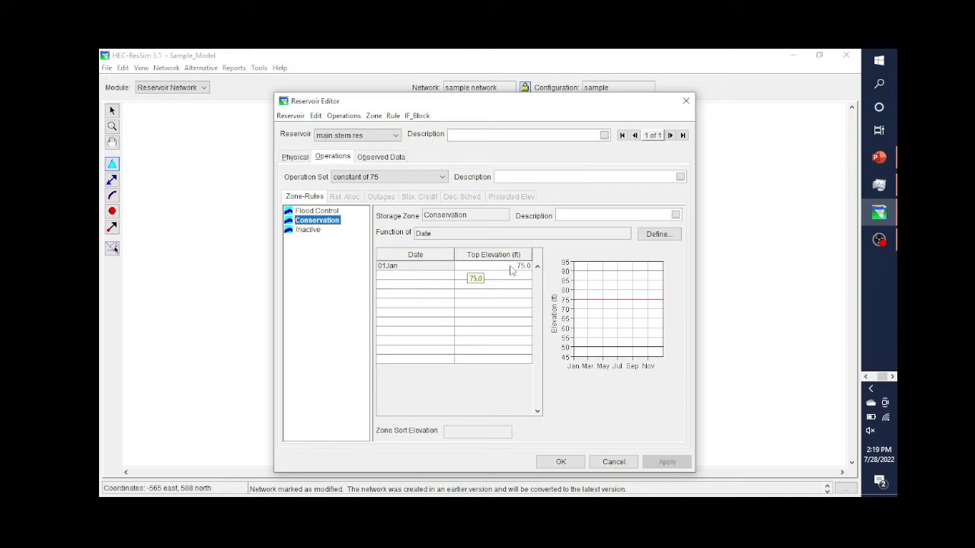
left_click(442, 177)
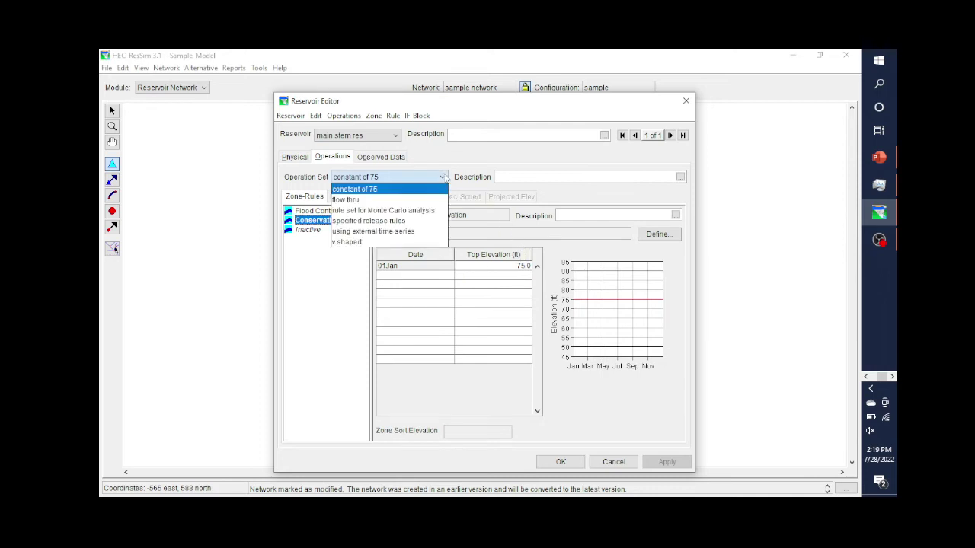
left_click(406, 221)
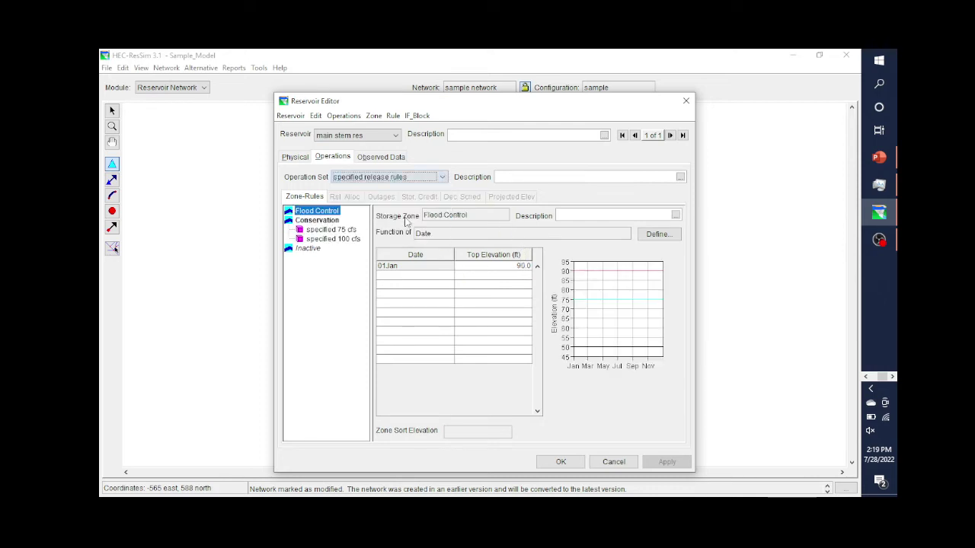
Step: Examine the specified 75 cfs and specified 100 cfs rules, view the available operation sets, and close the Reservoir Editor
left_click(330, 232)
left_click(331, 240)
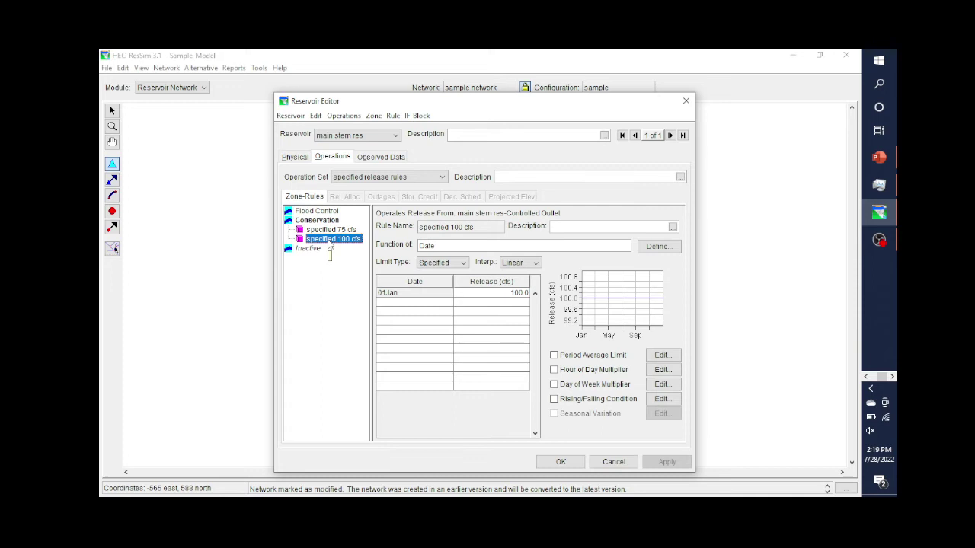
left_click(442, 177)
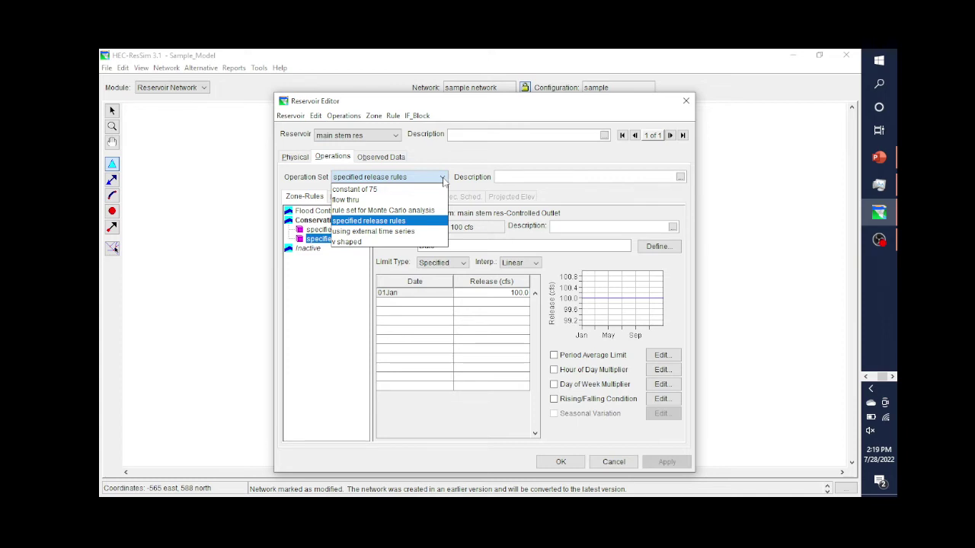
left_click(685, 102)
left_click(686, 102)
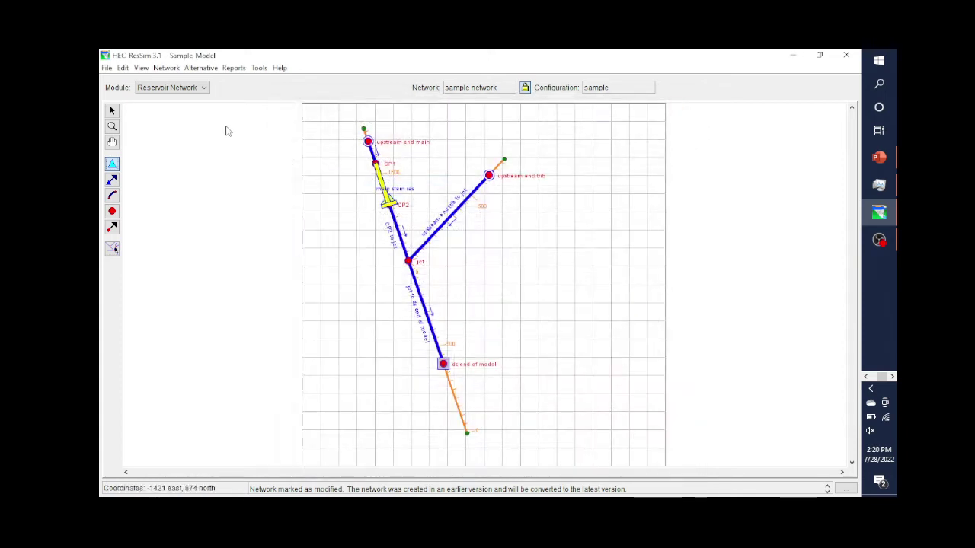
Step: Display the lookback data of the with rereg alternative in the Alternative Editor
left_click(201, 67)
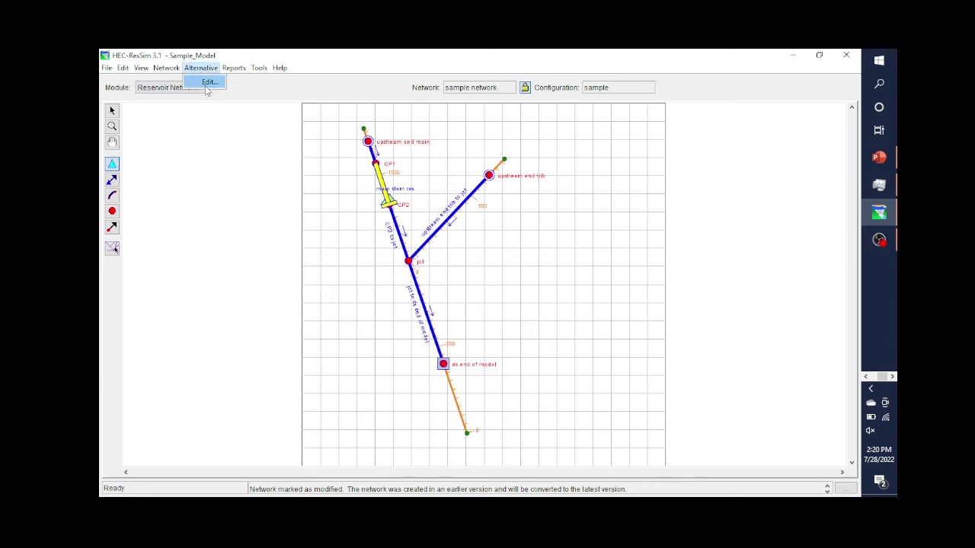
left_click(208, 82)
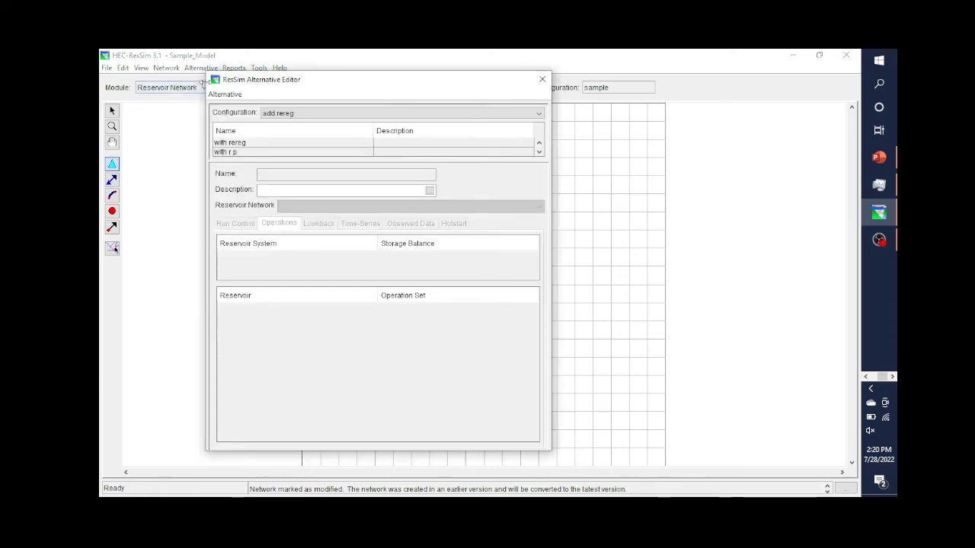
left_click(229, 143)
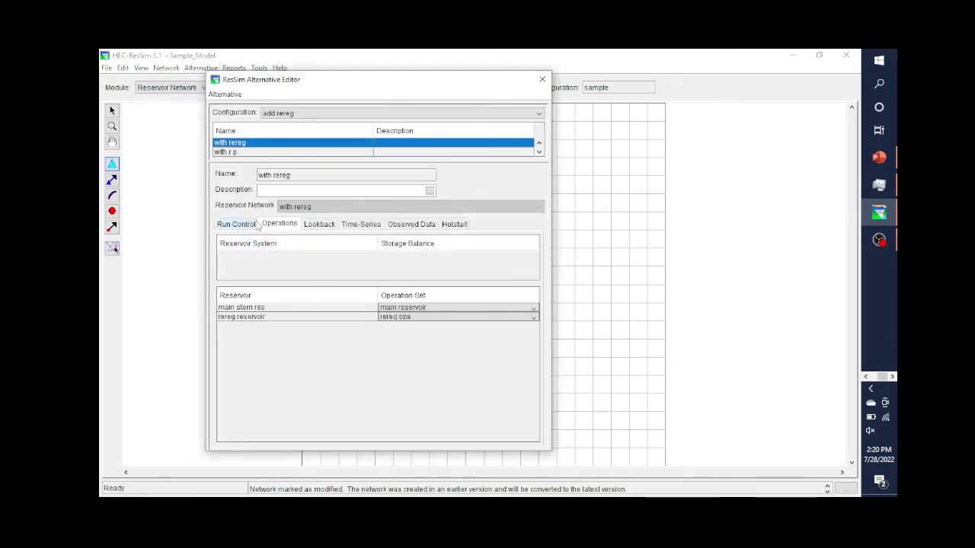
left_click(326, 227)
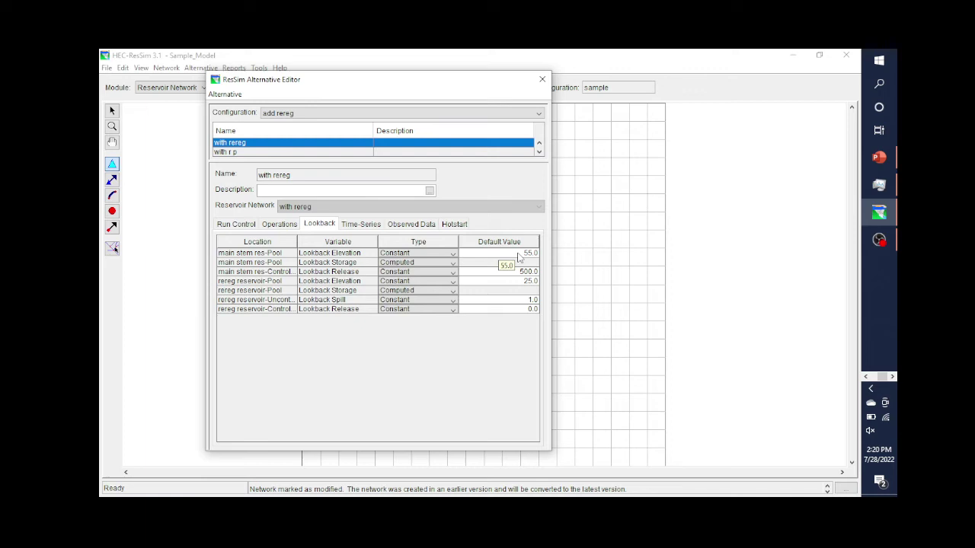
Step: Display the with rereg alternative's time-series data, widening and moving the editor so all DSS path parts and the network's upstream junctions show
left_click(372, 227)
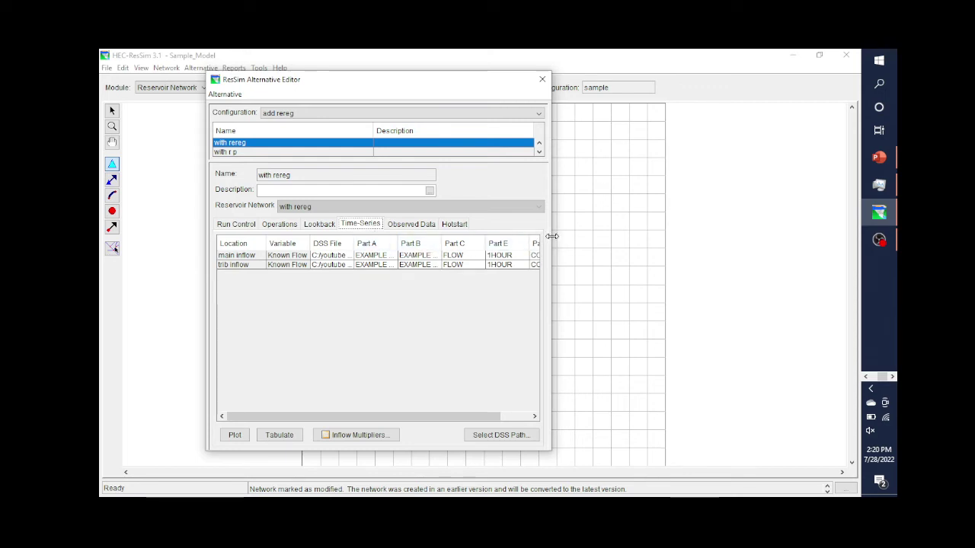
left_click_drag(551, 236, 557, 236)
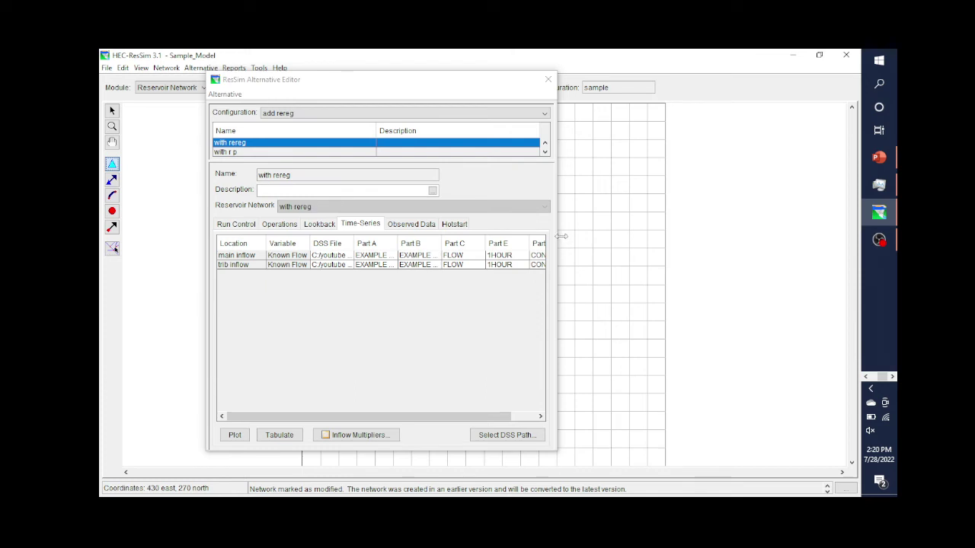
left_click_drag(560, 237, 706, 239)
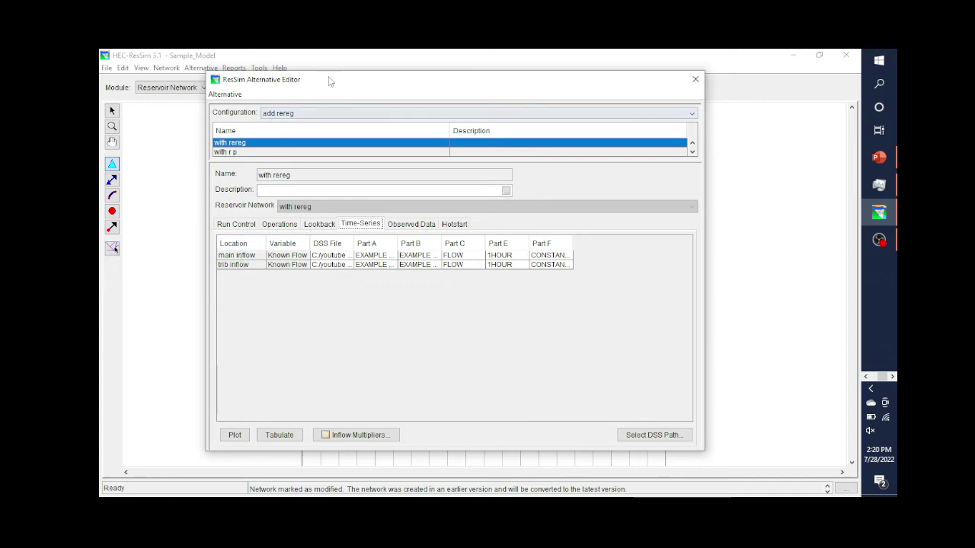
left_click_drag(335, 82, 404, 204)
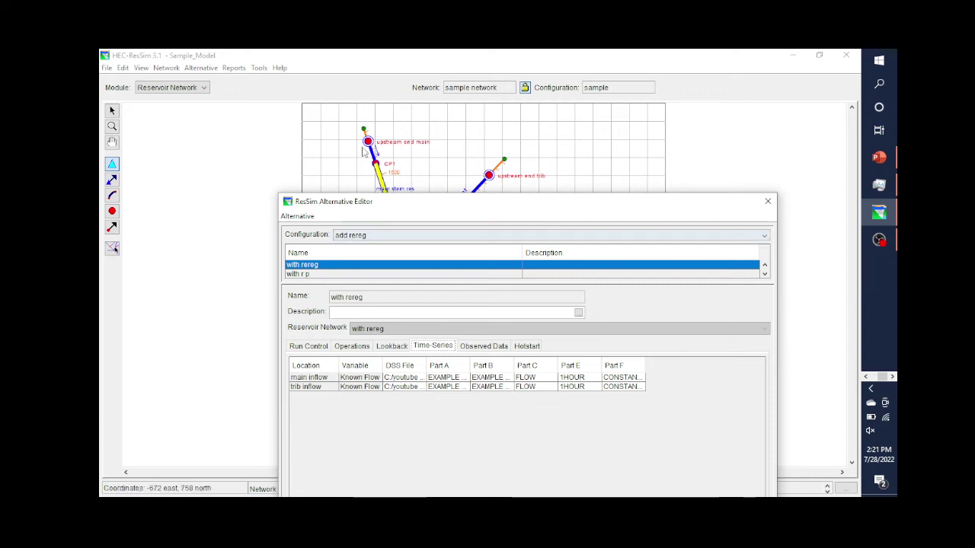
Step: Examine the local flow of the upstream end main junction, cancel the Junction Editor and close the Alternative Editor
mouse_move(368, 145)
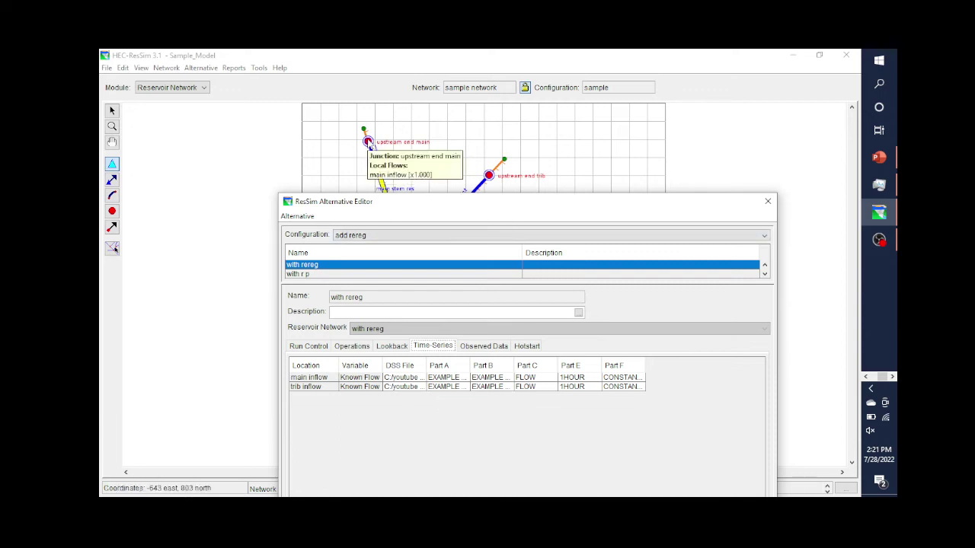
left_click(113, 212)
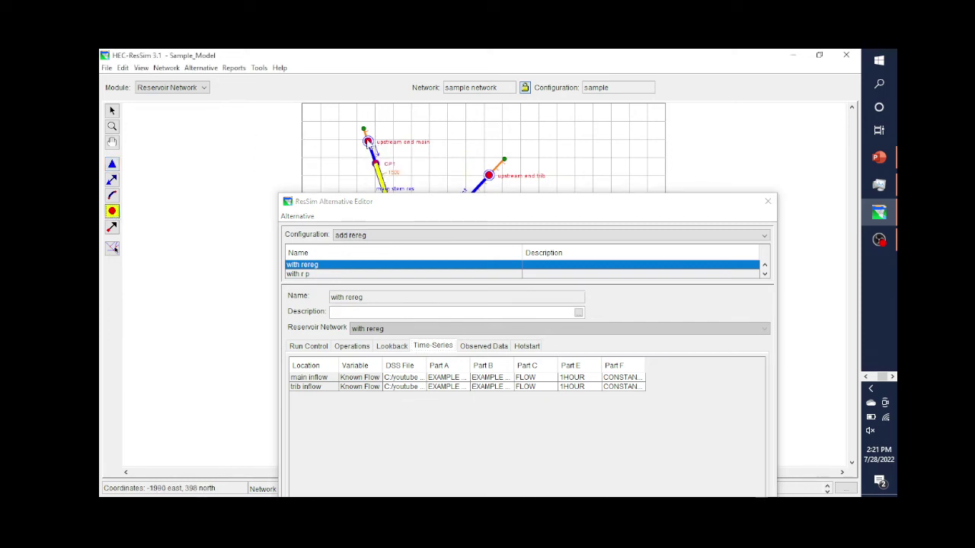
mouse_move(368, 145)
mouse_move(490, 179)
right_click(371, 145)
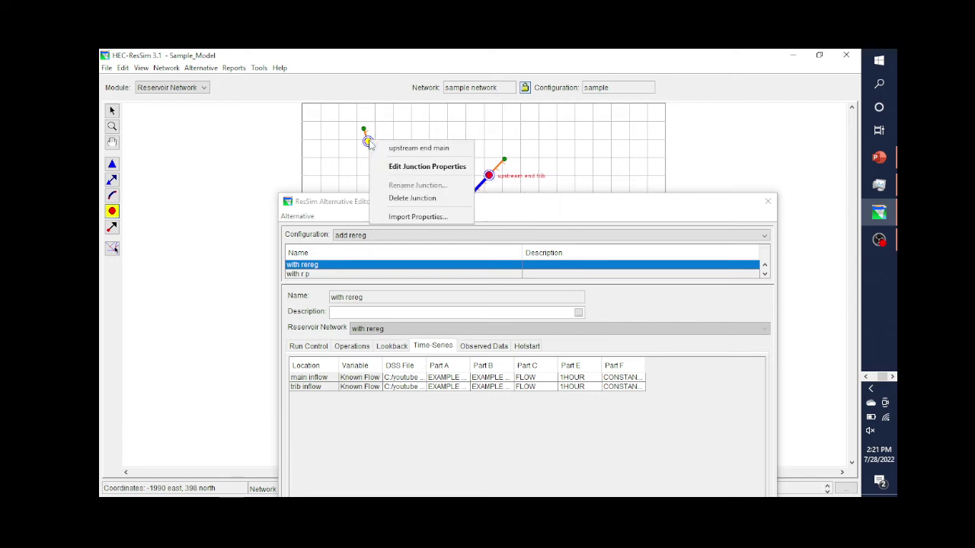
left_click(385, 163)
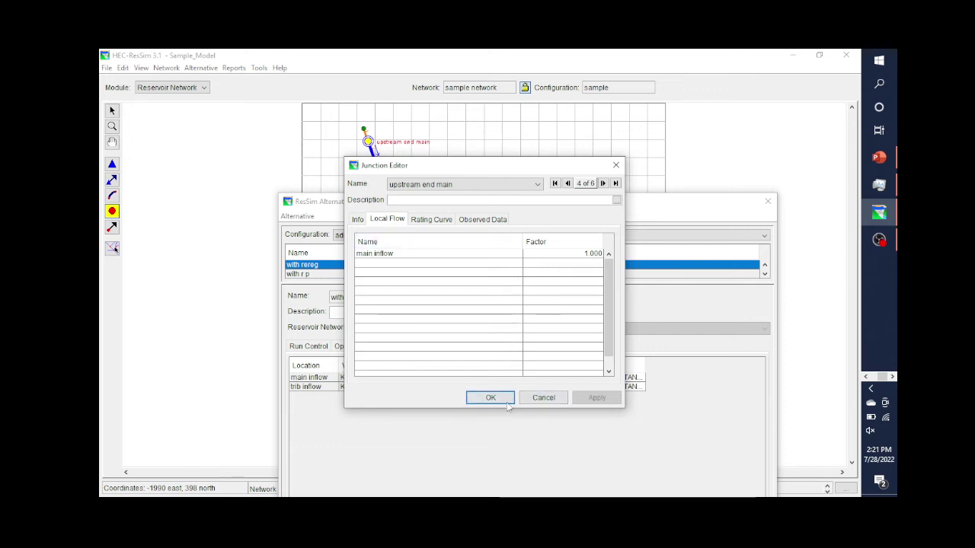
left_click(542, 397)
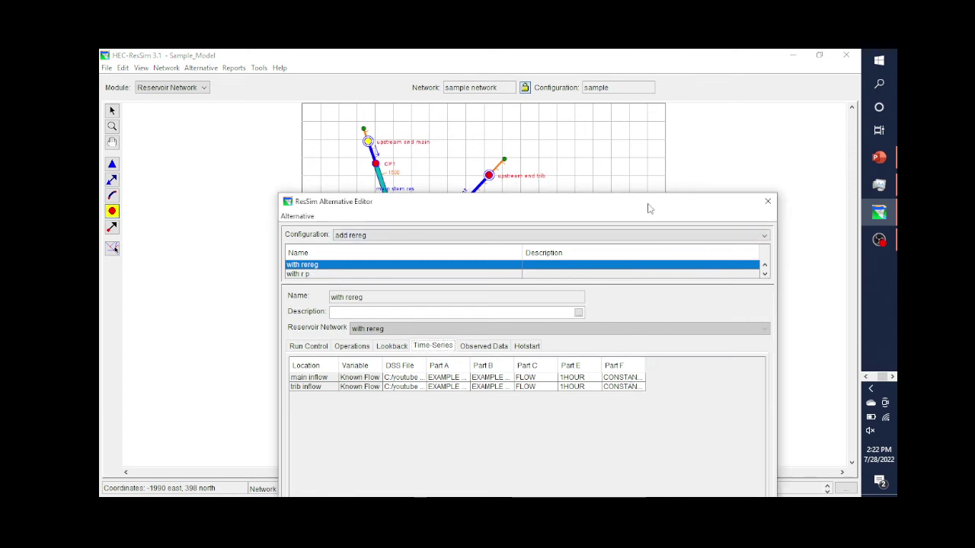
left_click_drag(647, 209, 640, 84)
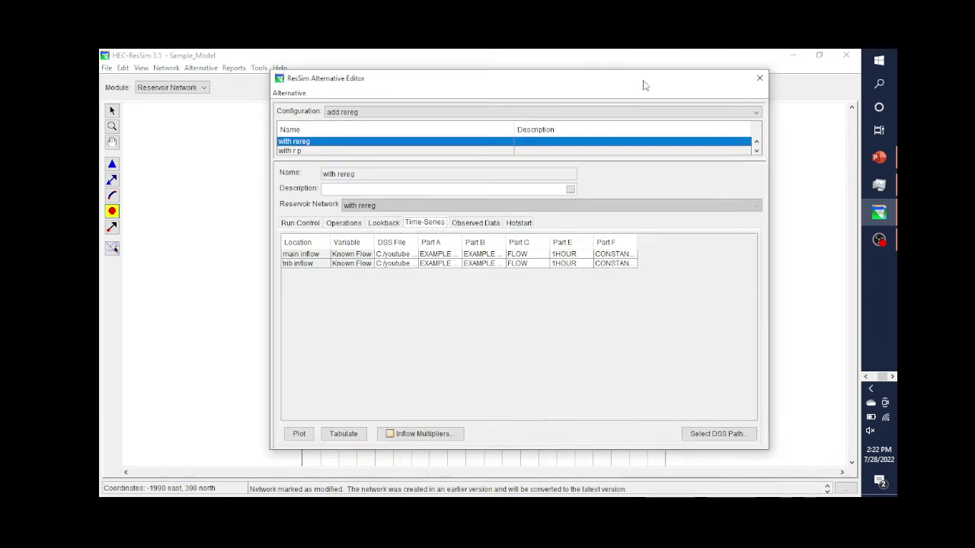
left_click(759, 80)
Step: Check the Simulation Module section of the PowerPoint slide, and in HEC-ResSim switch to the Simulation module
left_click(879, 159)
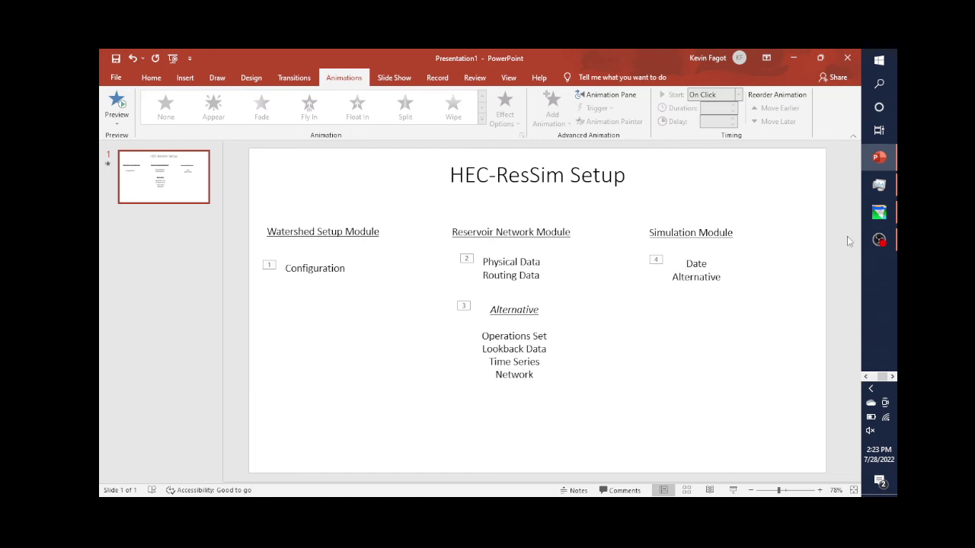
left_click(879, 217)
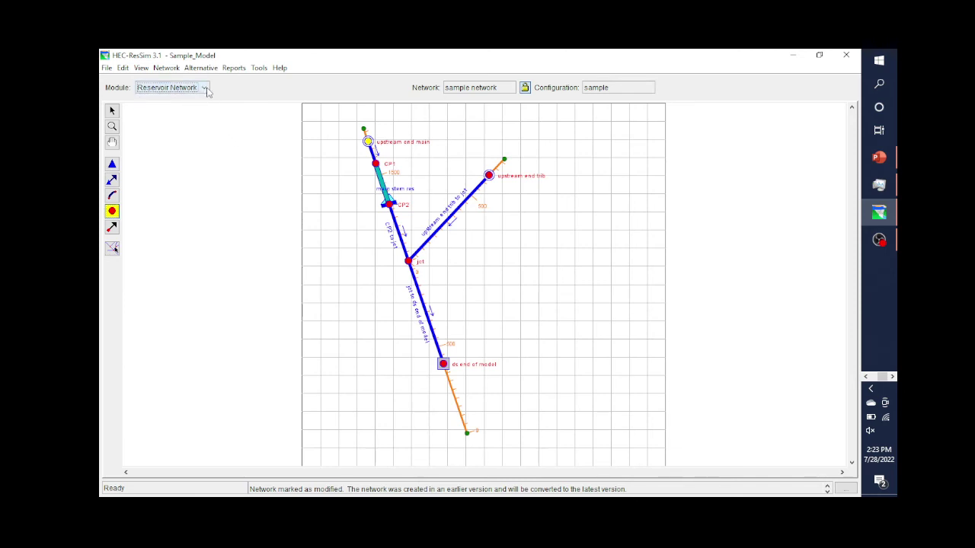
left_click(204, 89)
left_click(186, 122)
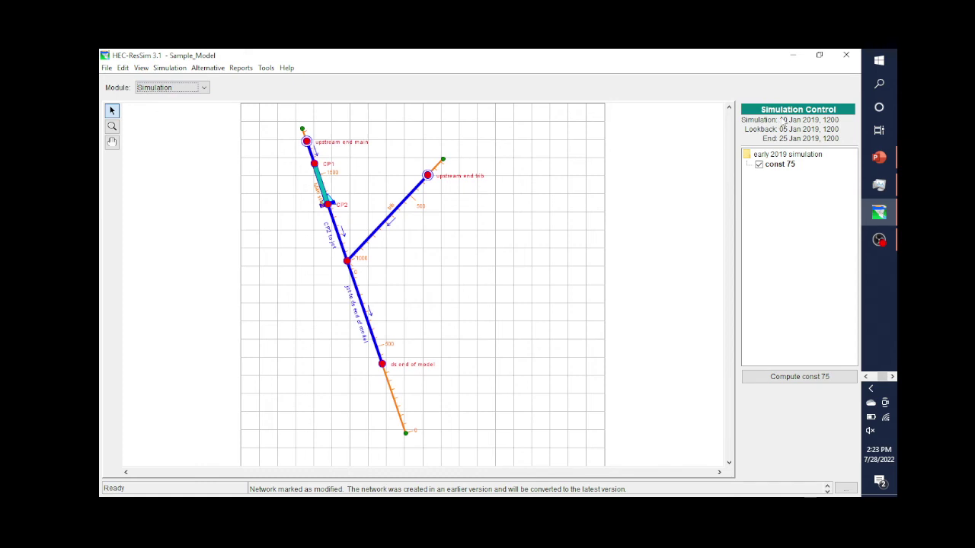
Step: Review the dates and selected alternatives of early 2019 simulation, cancel the Simulation Period dialog and check the const 75 entry
left_click(169, 68)
left_click(182, 164)
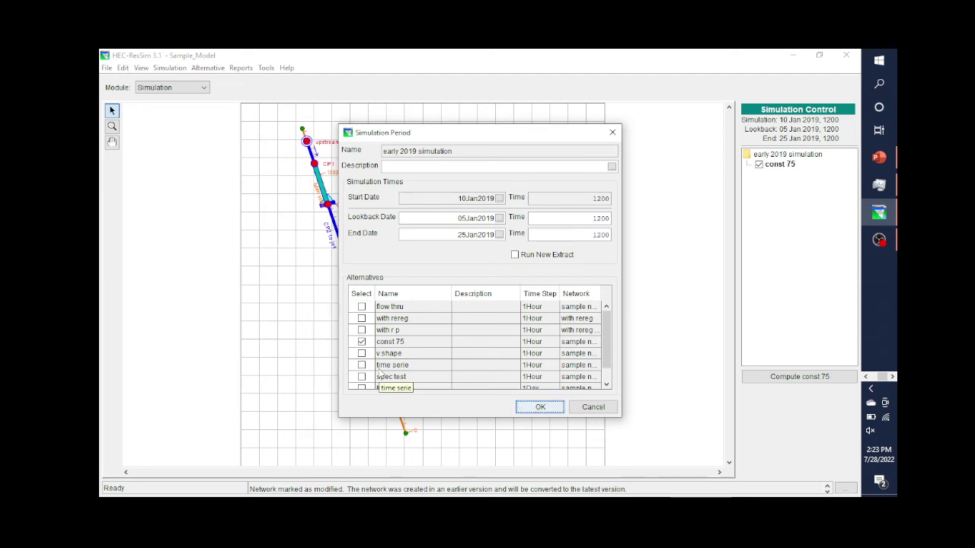
left_click(451, 218)
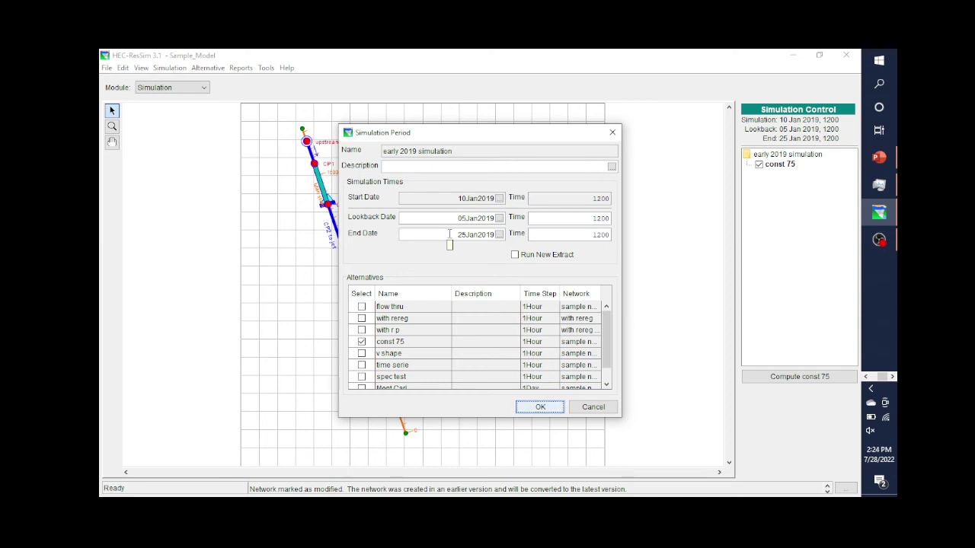
left_click(595, 408)
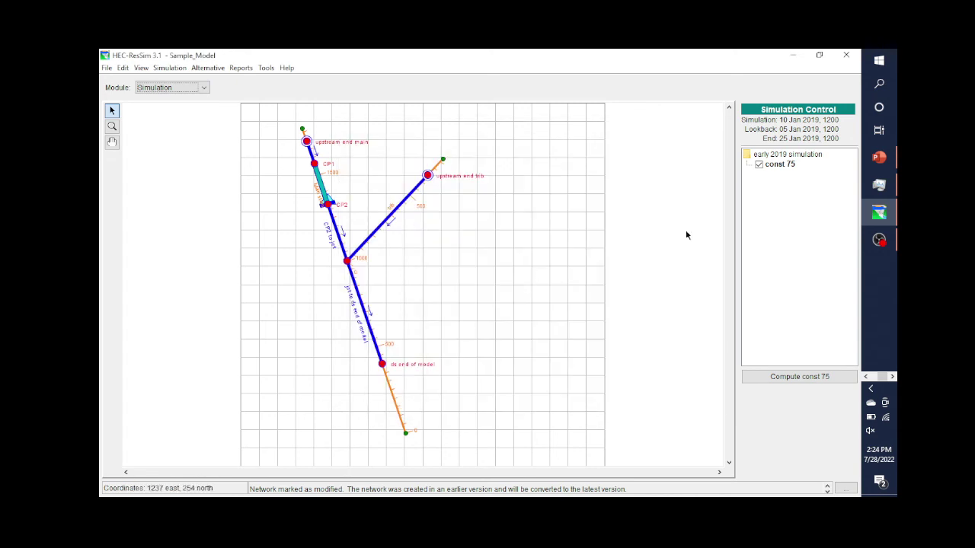
left_click(760, 164)
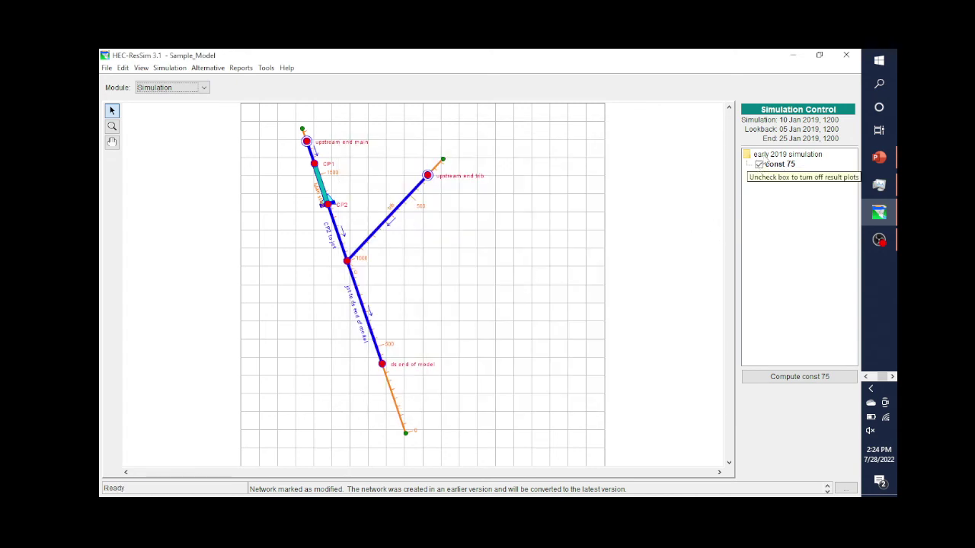
Step: Recheck the PowerPoint setup slide, and in HEC-ResSim examine the simulation's operation set for main stem res and cancel the Reservoir Editor
left_click(880, 161)
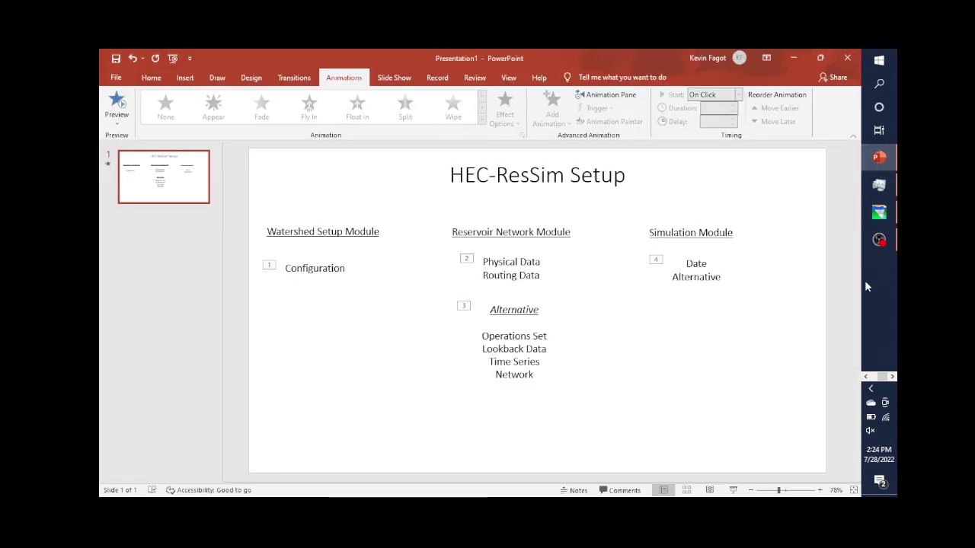
left_click(879, 212)
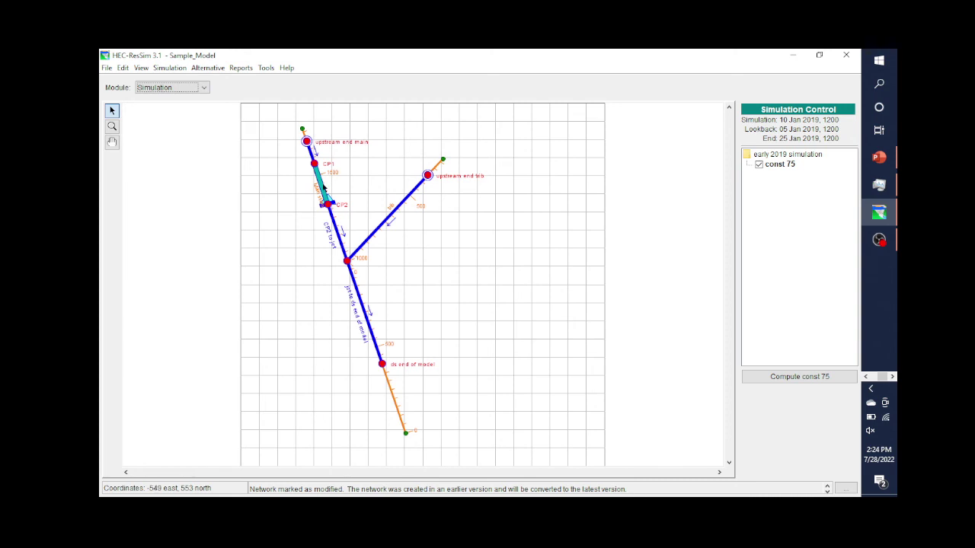
mouse_move(320, 189)
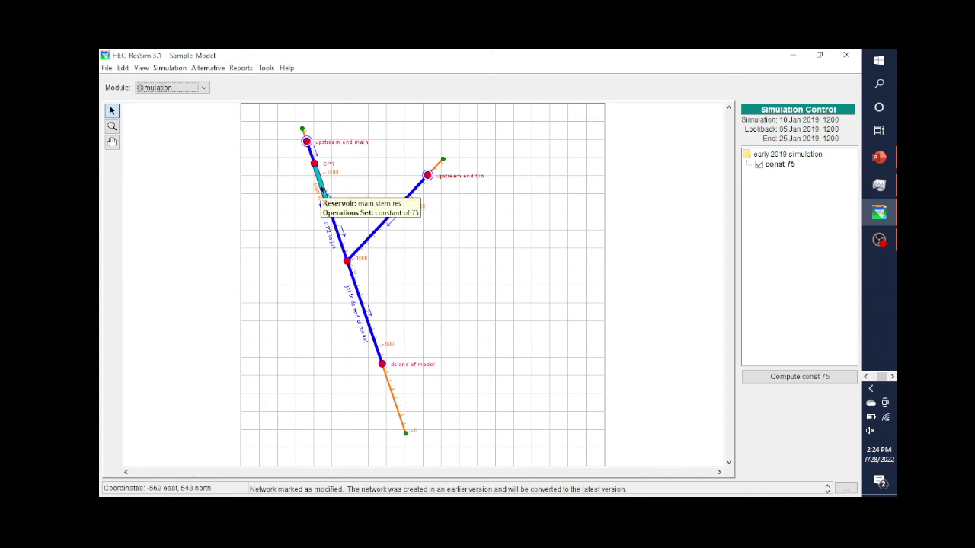
right_click(321, 189)
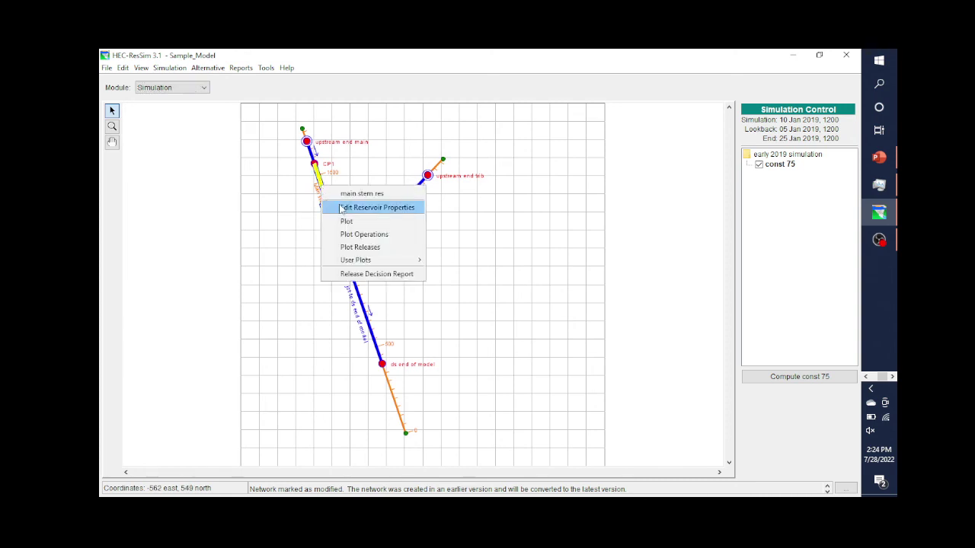
left_click(343, 207)
left_click(339, 157)
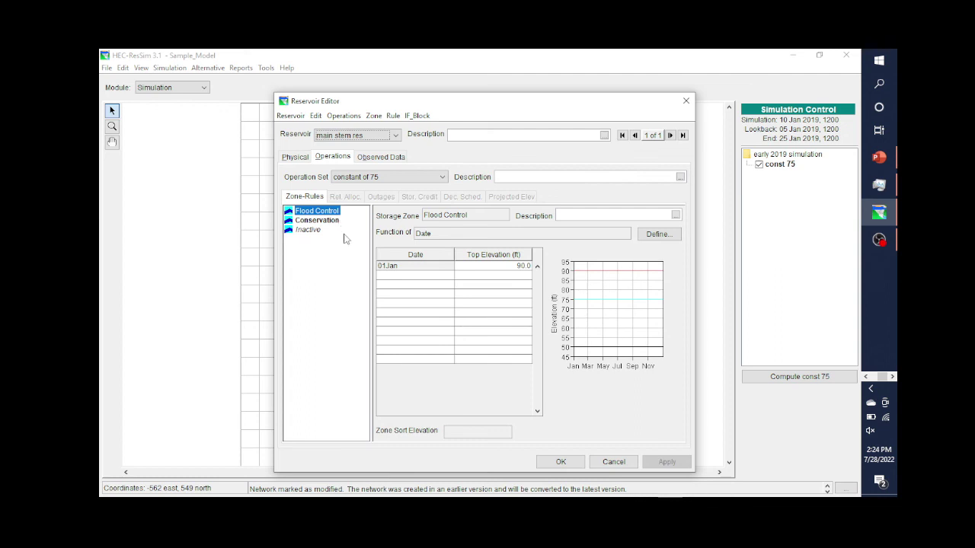
left_click(614, 461)
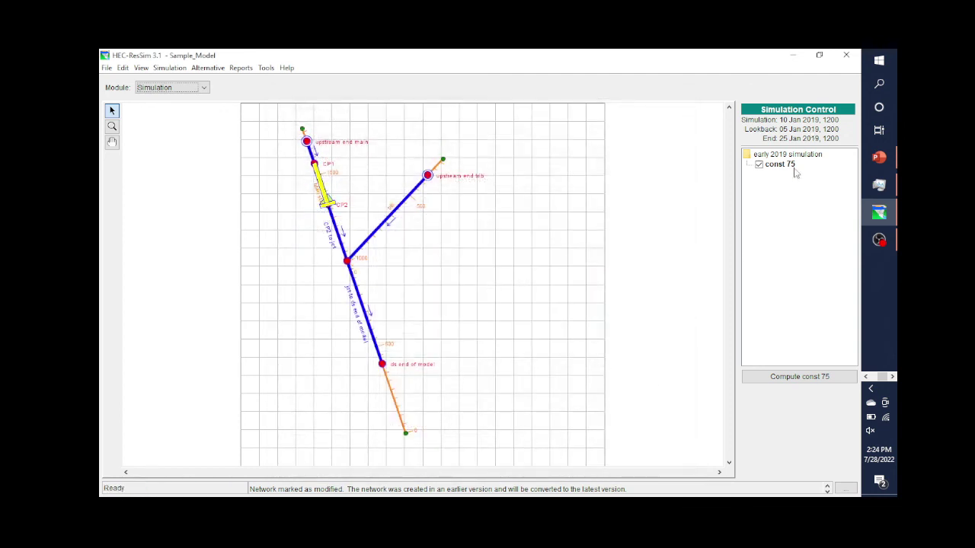
Step: Review the commands available for the const 75 run, including Replace From Base Directory, visiting the Reservoir Network module and returning to Simulation
right_click(781, 168)
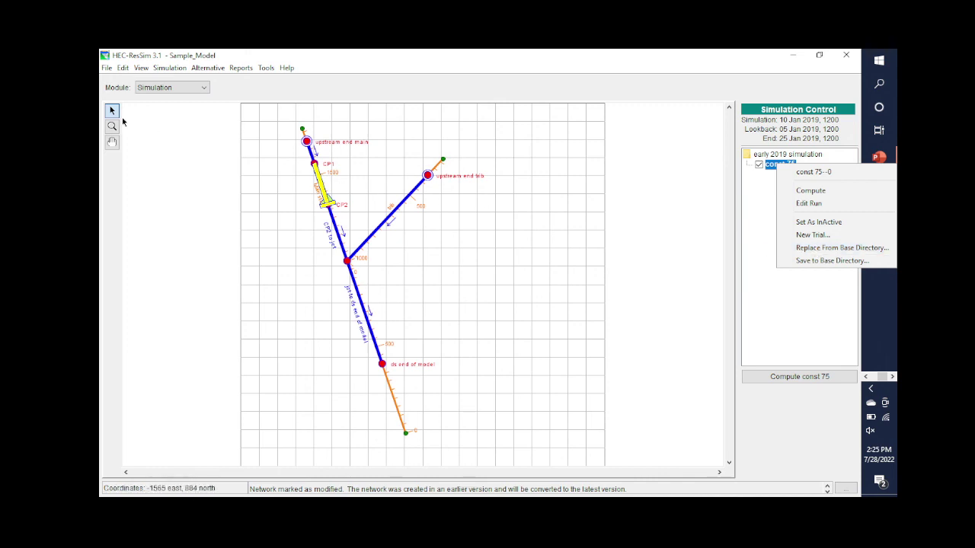
left_click(205, 89)
left_click(197, 107)
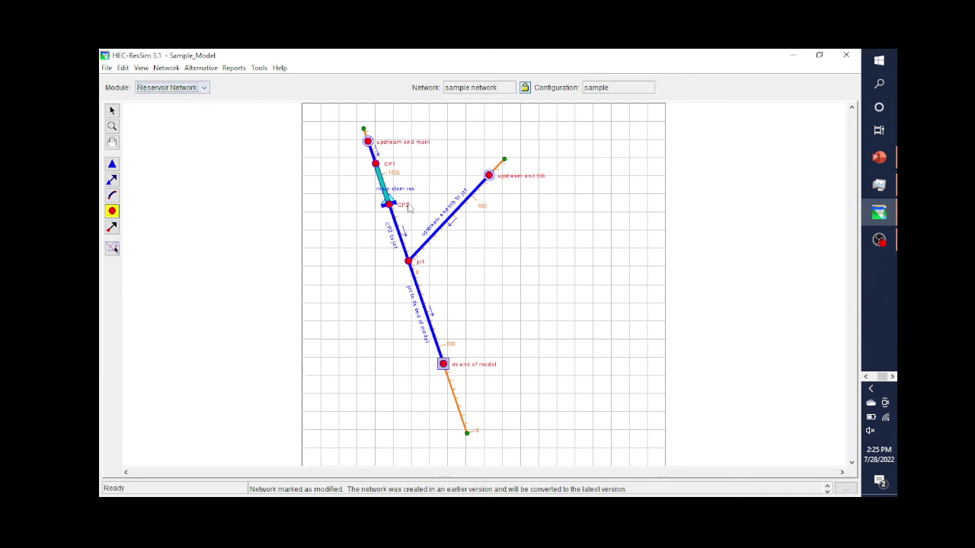
left_click(204, 90)
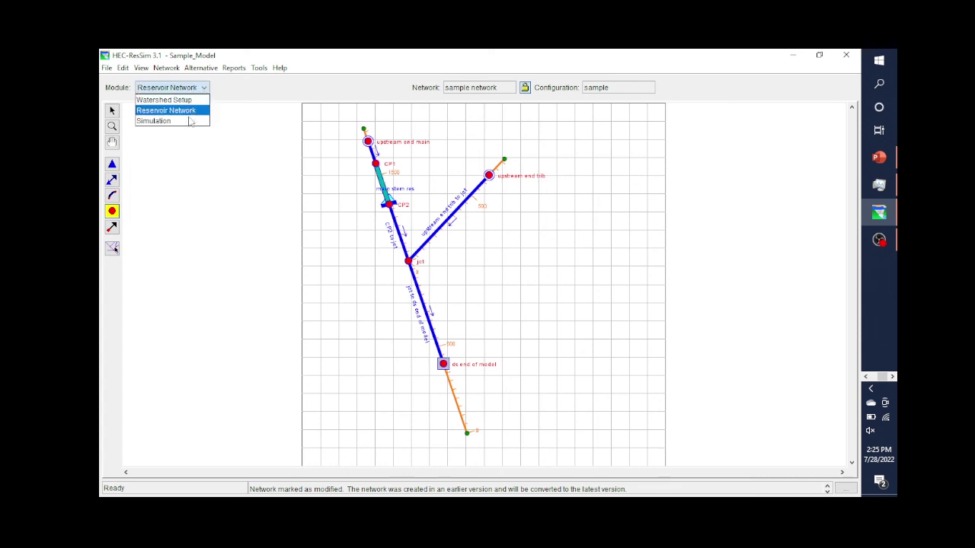
left_click(190, 122)
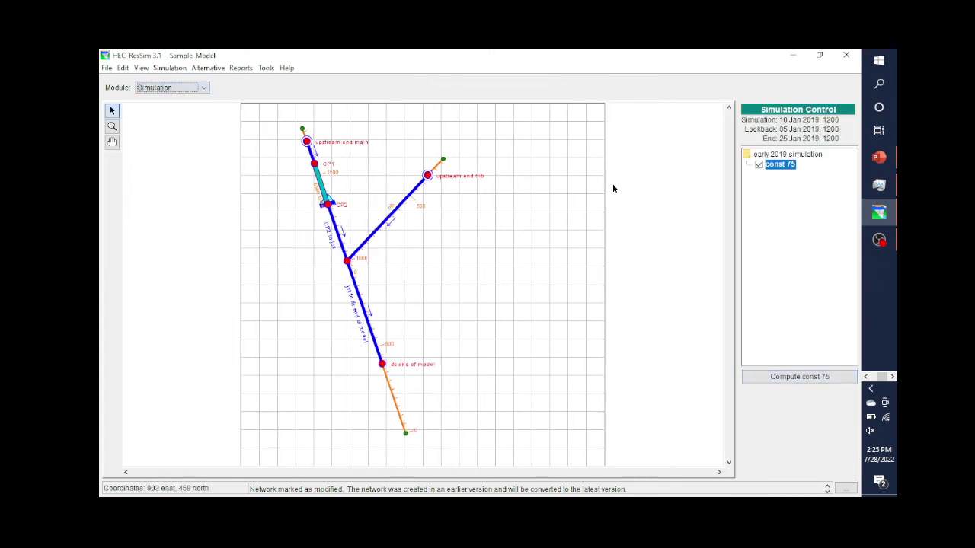
right_click(775, 166)
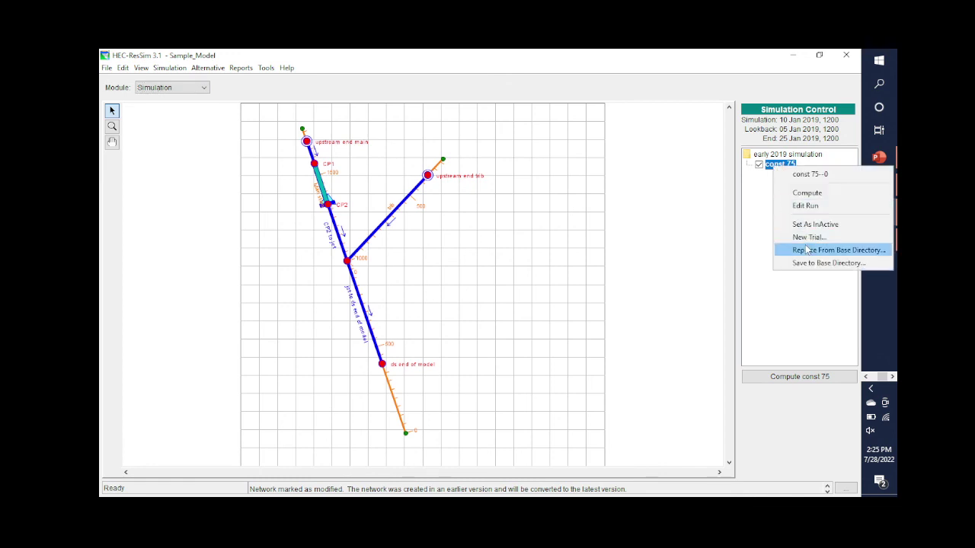